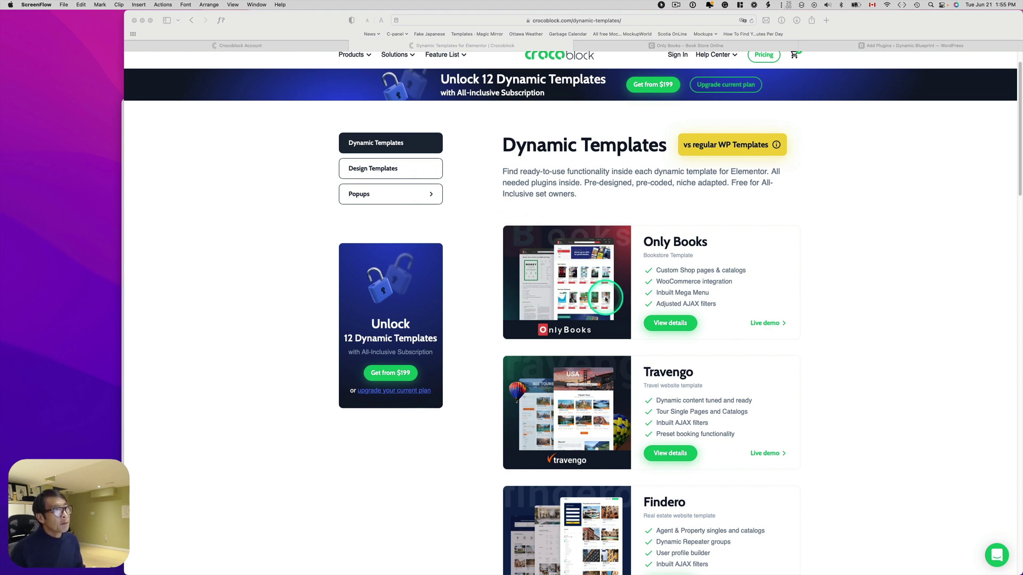
- Switch to the Only Books – Book Store Online tab and scroll to the Hot New Releases carousel
{"action": "scroll", "coordinate": [605, 298], "scroll_direction": "down", "scroll_amount": 5}
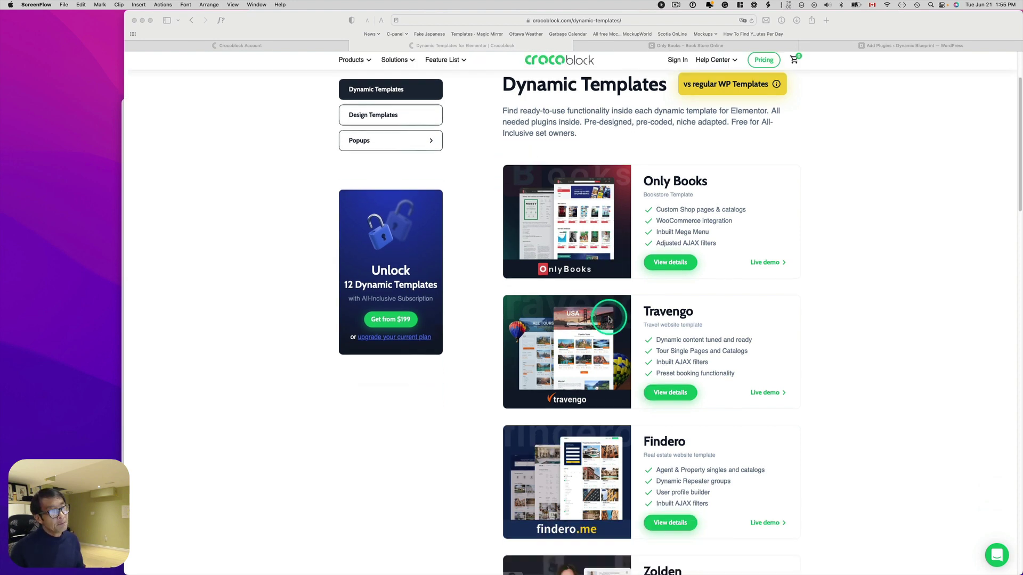
{"action": "scroll", "coordinate": [608, 318], "scroll_direction": "down", "scroll_amount": 10}
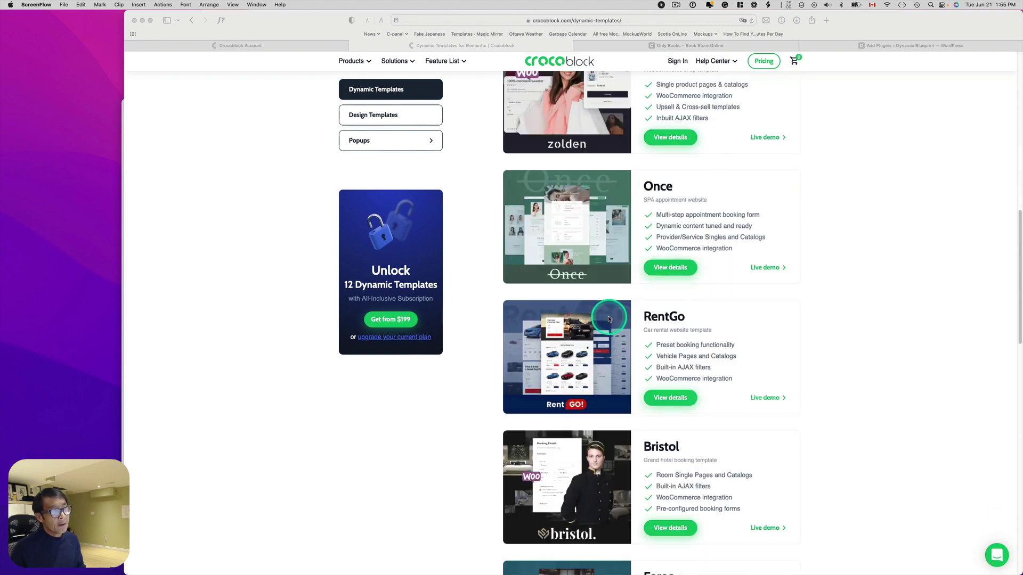
{"action": "scroll", "coordinate": [609, 319], "scroll_direction": "down", "scroll_amount": 10}
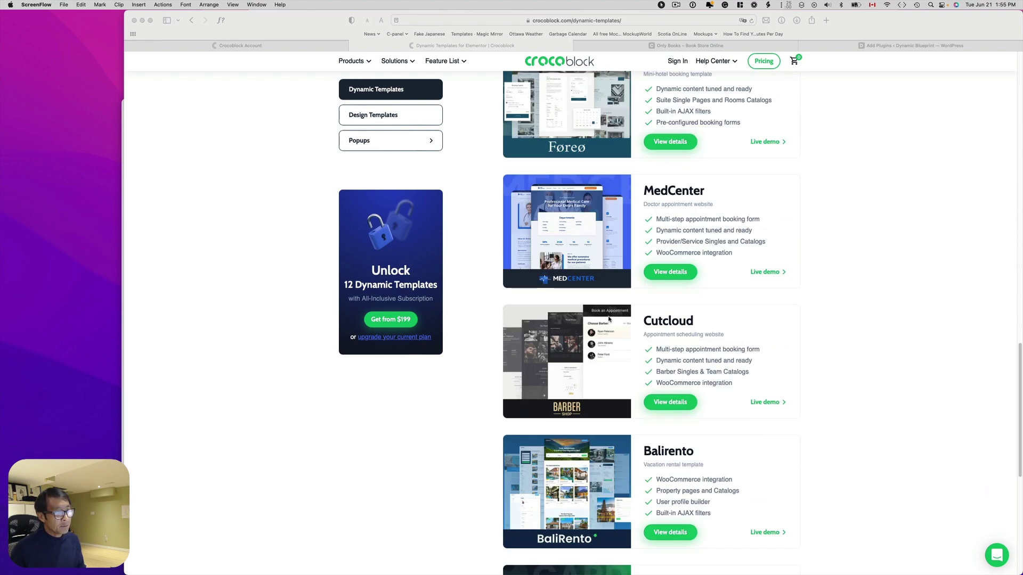
{"action": "scroll", "coordinate": [609, 318], "scroll_direction": "up", "scroll_amount": 14}
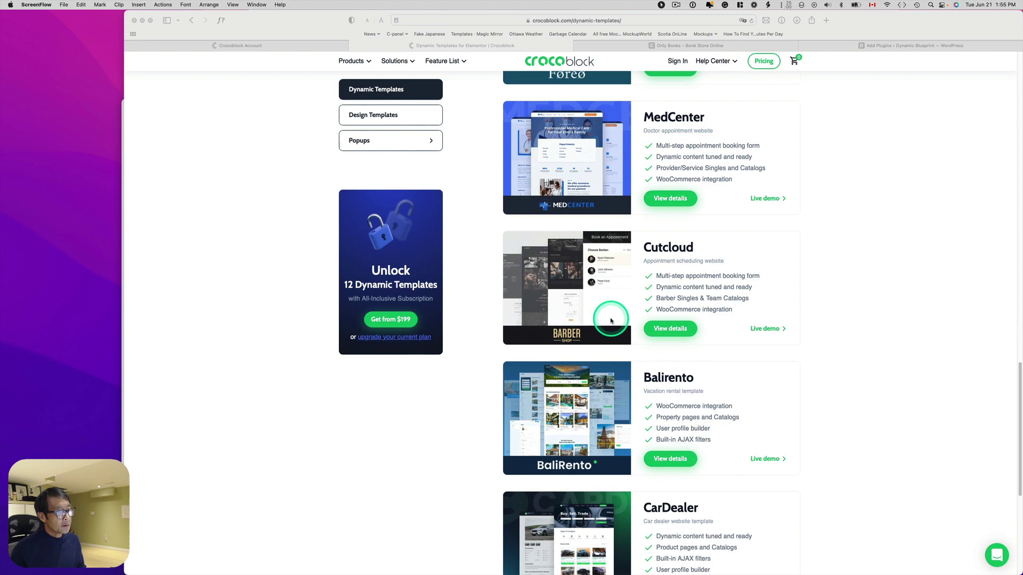
{"action": "scroll", "coordinate": [610, 321], "scroll_direction": "up", "scroll_amount": 12}
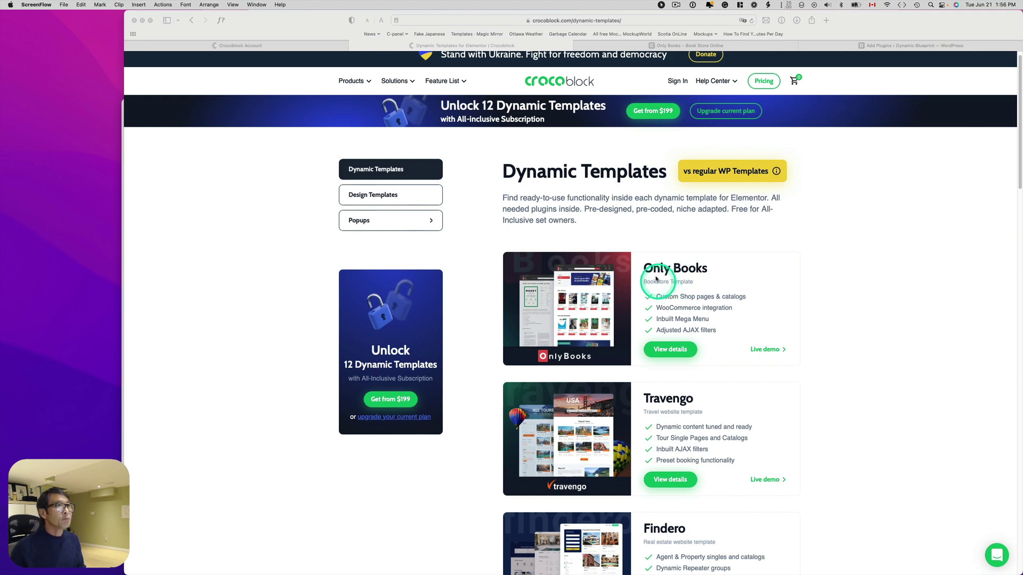
{"action": "left_click", "coordinate": [670, 44]}
{"action": "scroll", "coordinate": [513, 298], "scroll_direction": "up", "scroll_amount": 3}
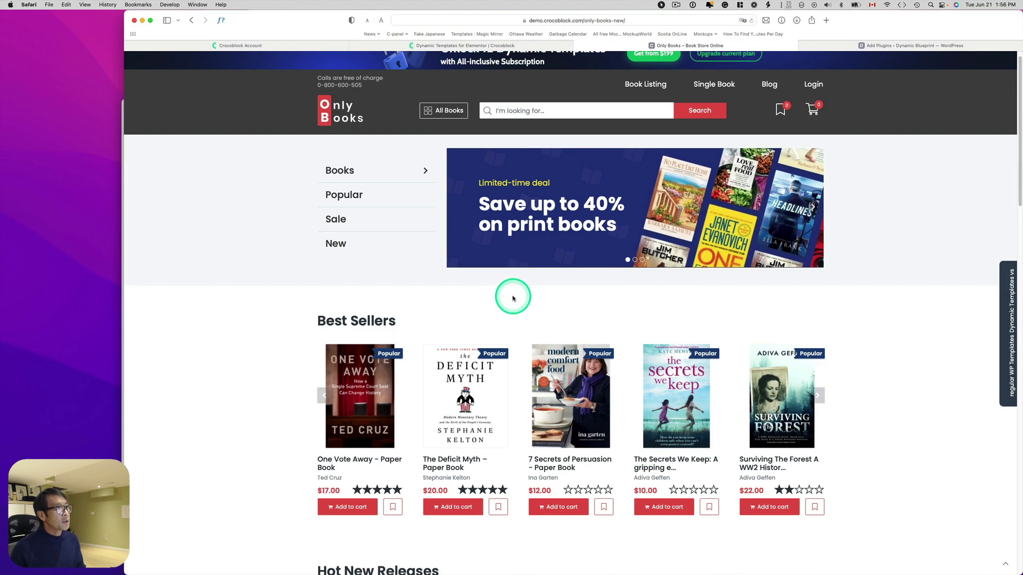
{"action": "scroll", "coordinate": [513, 298], "scroll_direction": "down", "scroll_amount": 7}
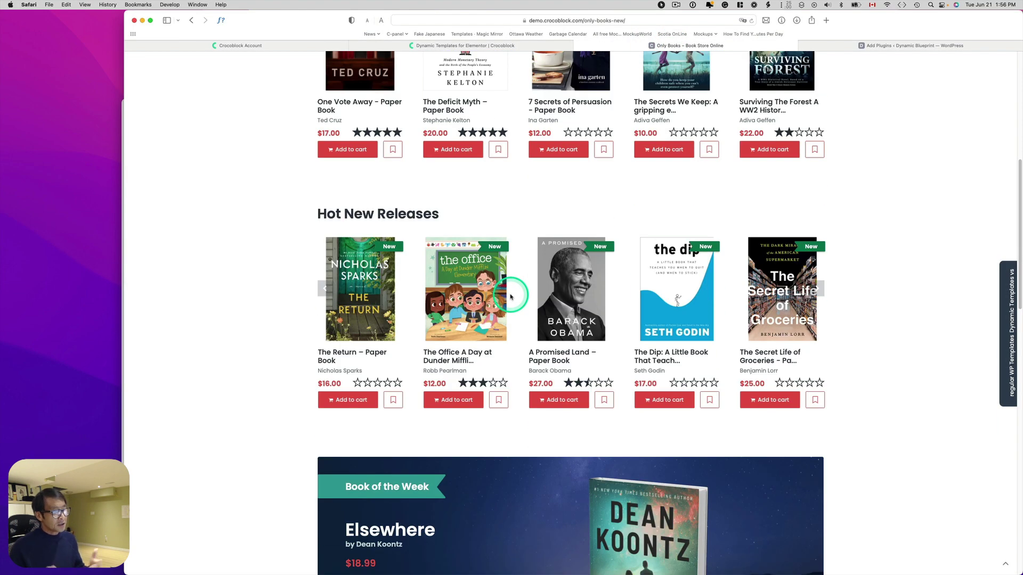
{"action": "mouse_move", "coordinate": [454, 45]}
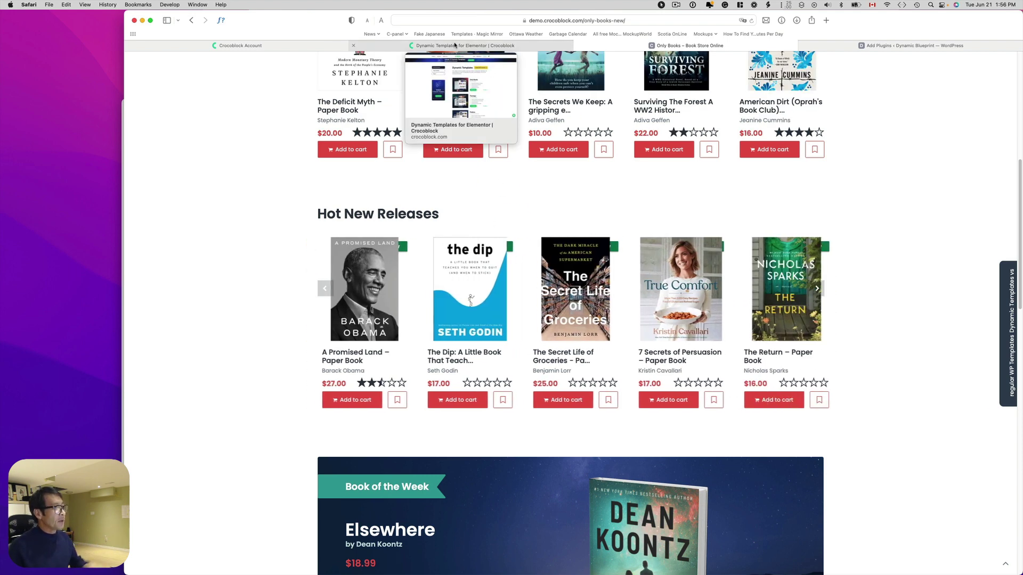
{"action": "left_click", "coordinate": [407, 54]}
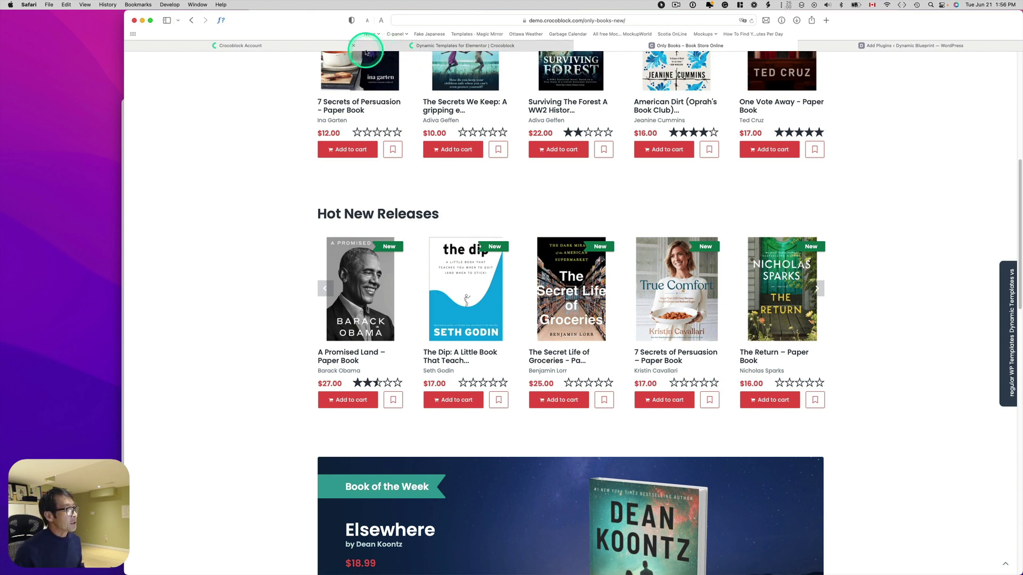
- Download Crocoblock Wizard from Extras > Installation on the Crocoblock Account downloads page
{"action": "left_click", "coordinate": [314, 48]}
{"action": "scroll", "coordinate": [422, 133], "scroll_direction": "up", "scroll_amount": 10}
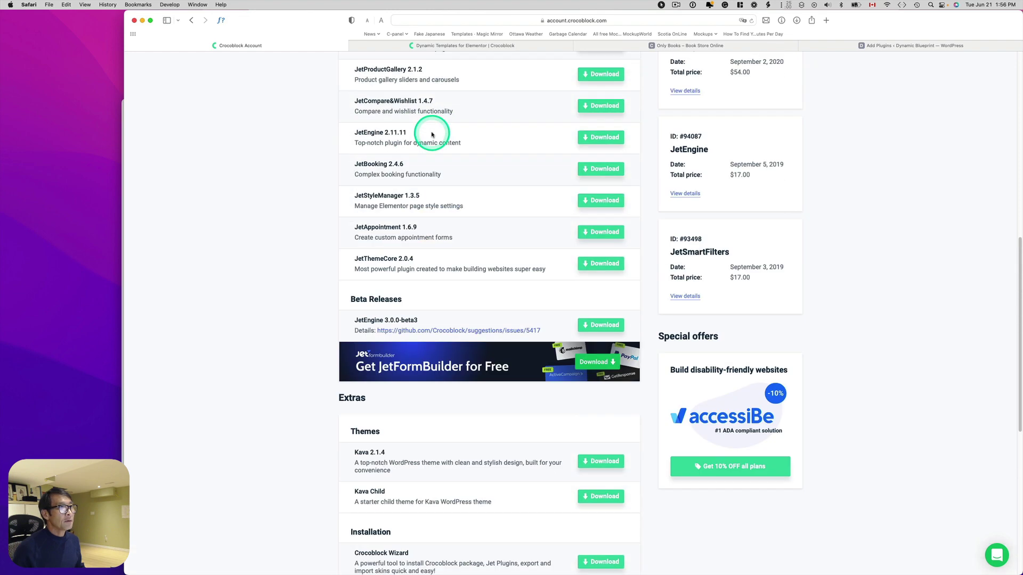
{"action": "scroll", "coordinate": [431, 134], "scroll_direction": "up", "scroll_amount": 4}
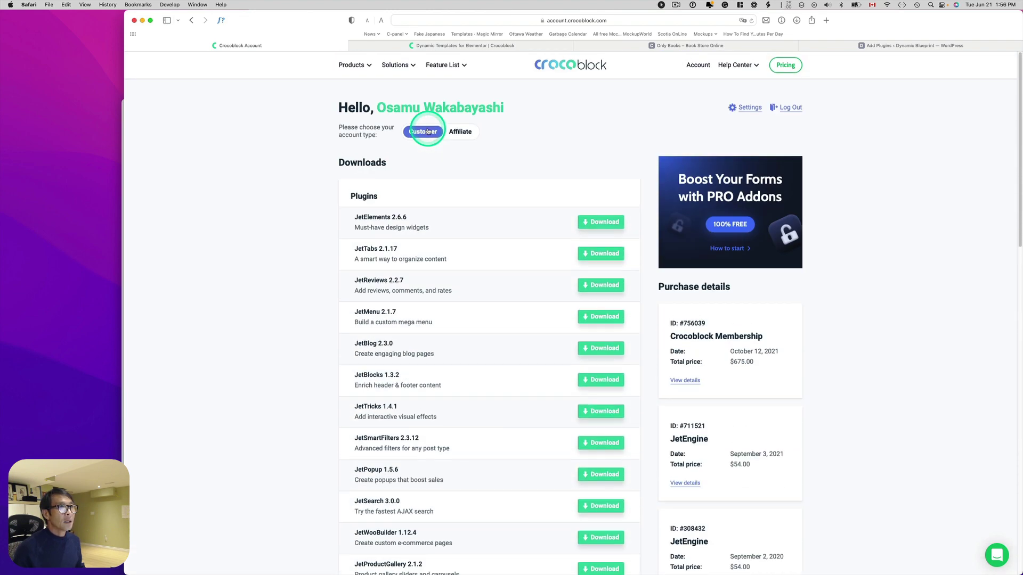
{"action": "scroll", "coordinate": [444, 137], "scroll_direction": "down", "scroll_amount": 2}
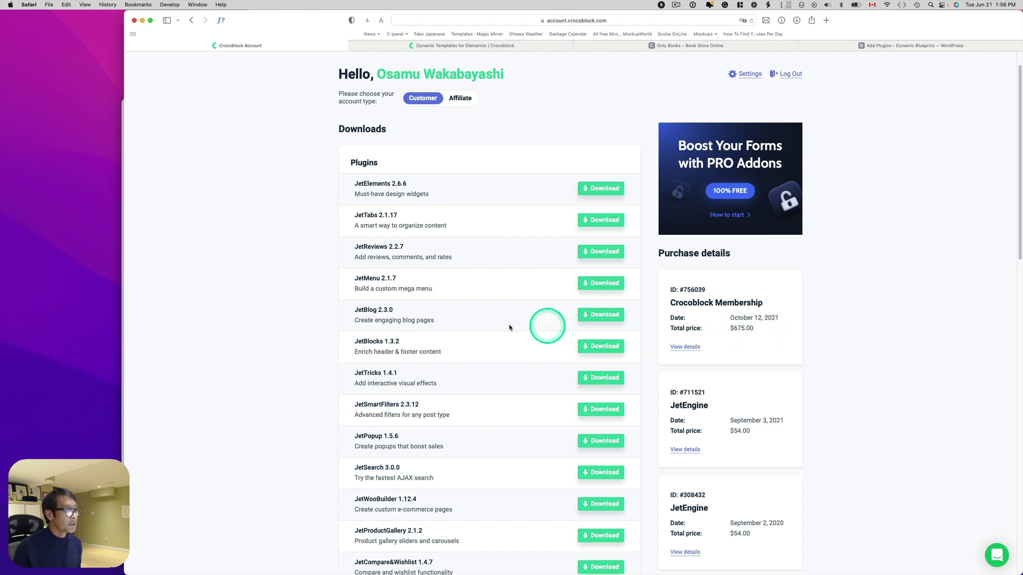
{"action": "scroll", "coordinate": [533, 326], "scroll_direction": "down", "scroll_amount": 15}
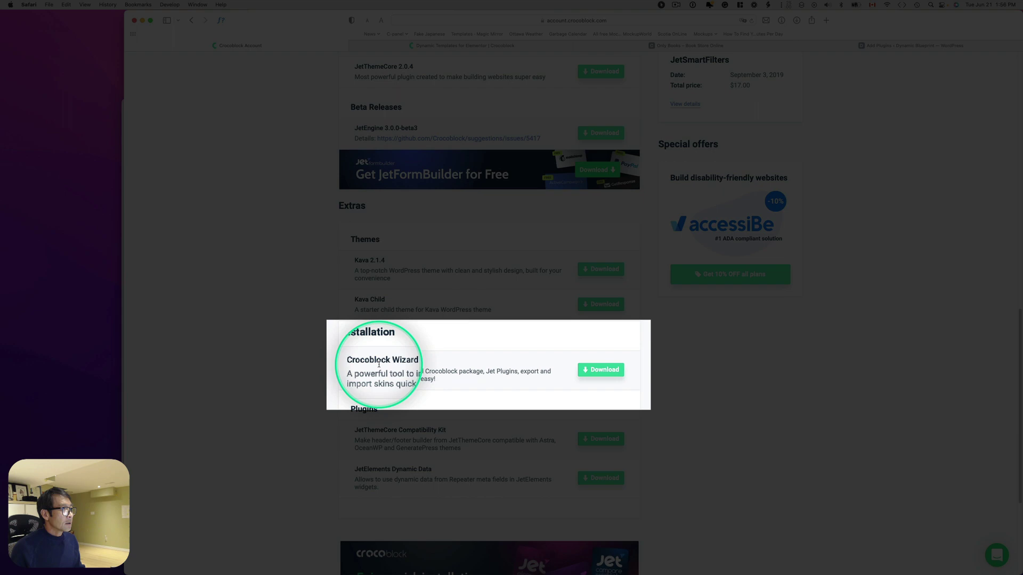
{"action": "left_click", "coordinate": [605, 362]}
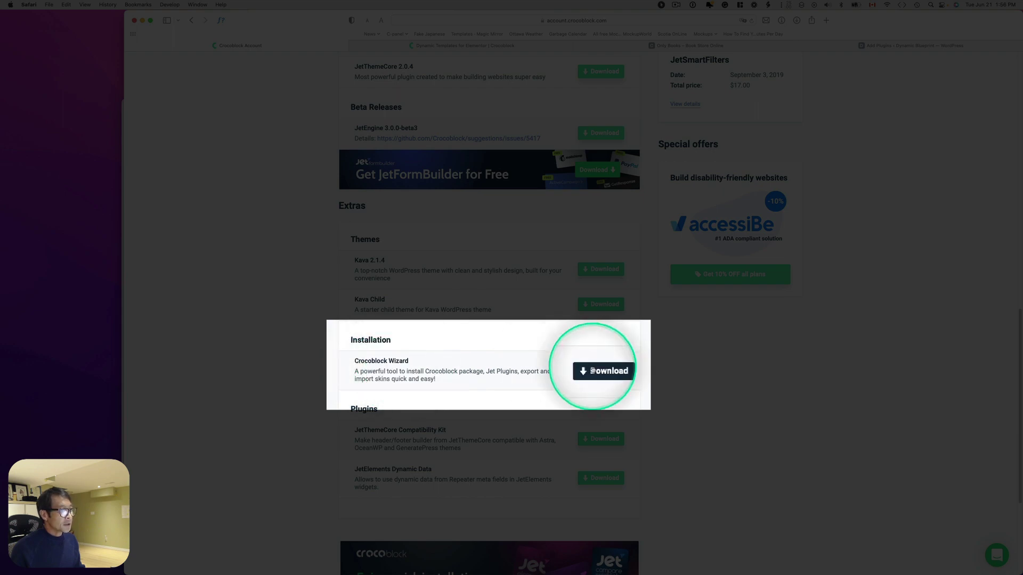
{"action": "scroll", "coordinate": [582, 359], "scroll_direction": "down", "scroll_amount": 5}
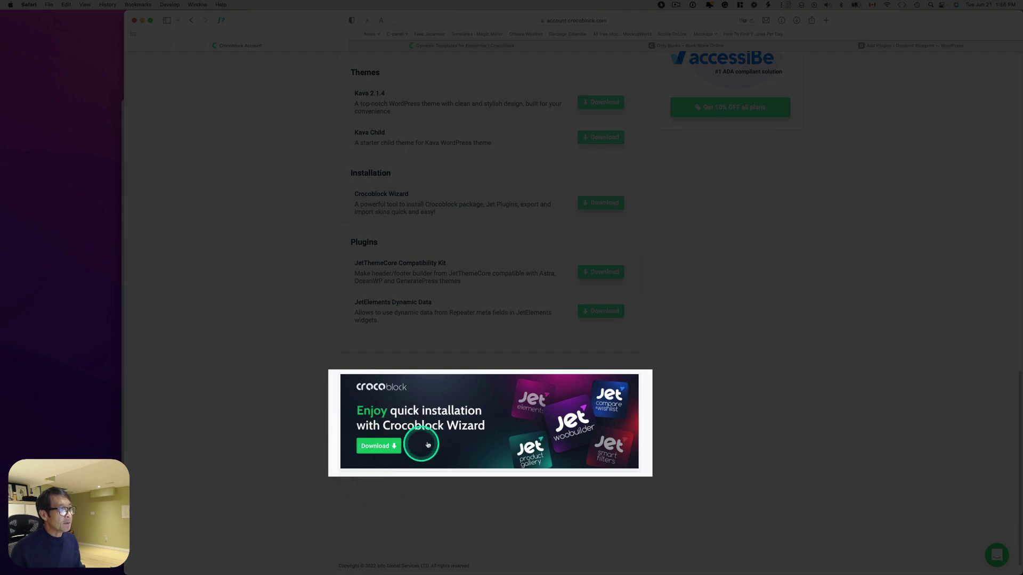
{"action": "scroll", "coordinate": [541, 337], "scroll_direction": "up", "scroll_amount": 2}
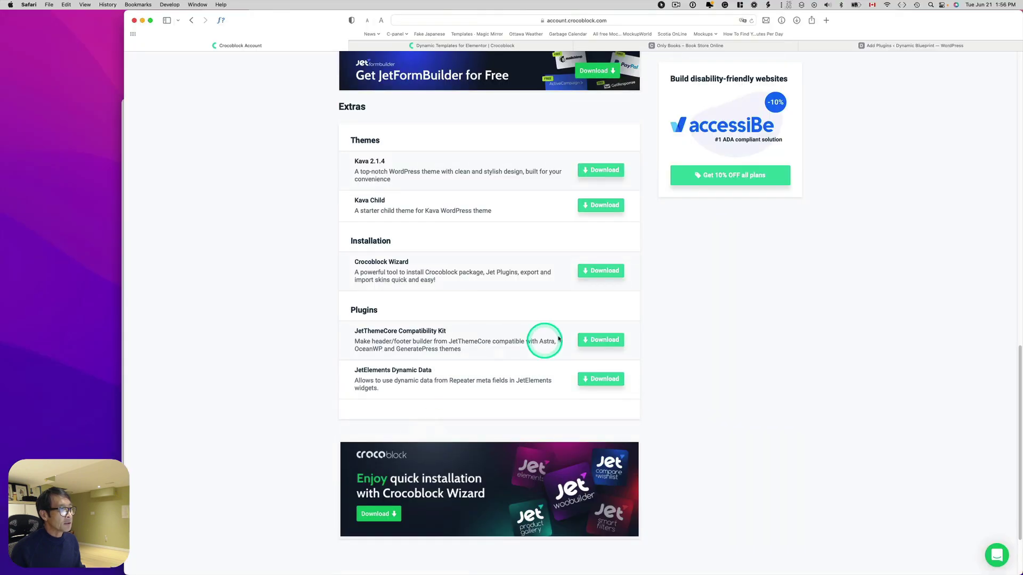
{"action": "left_click", "coordinate": [597, 273]}
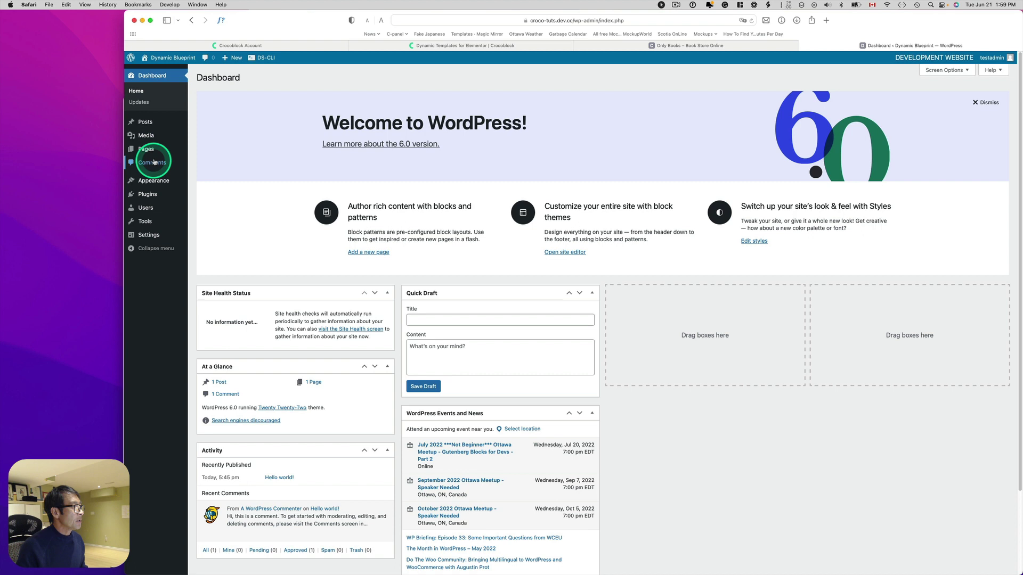
- Delete the Akismet Anti-Spam plugin from Installed Plugins
{"action": "left_click", "coordinate": [152, 196]}
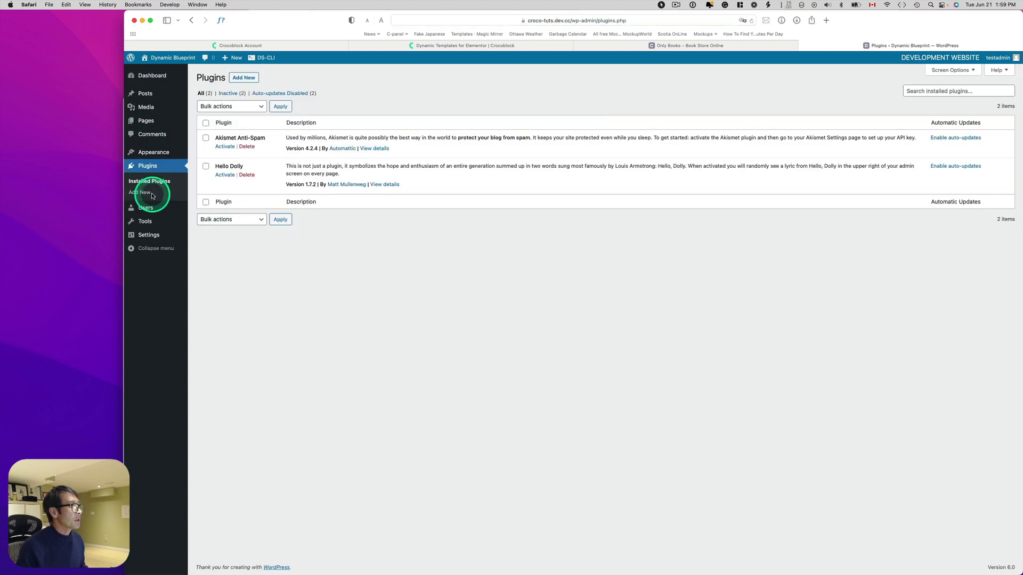
{"action": "left_click", "coordinate": [205, 138]}
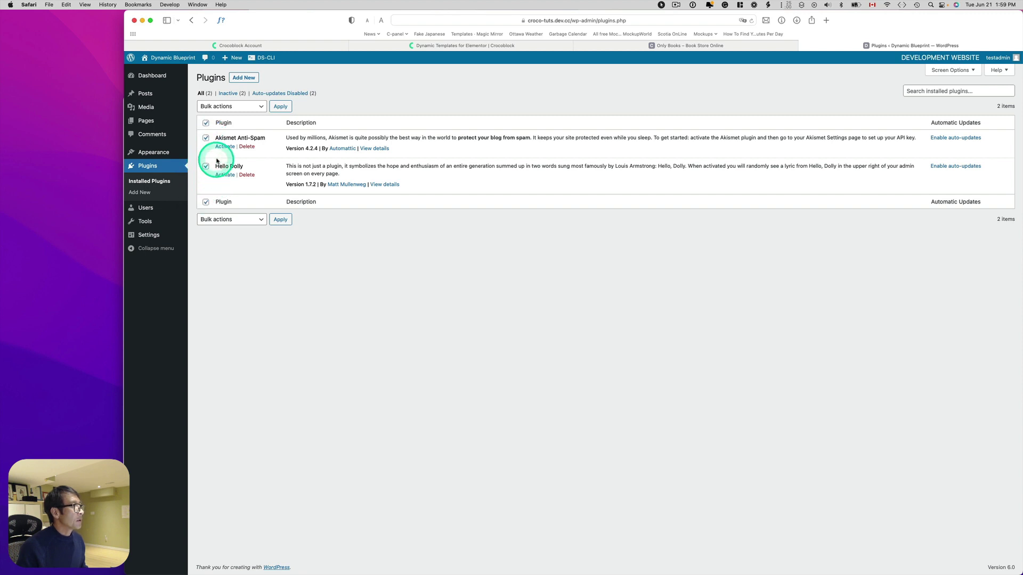
{"action": "left_click", "coordinate": [229, 107]}
{"action": "left_click", "coordinate": [270, 145]}
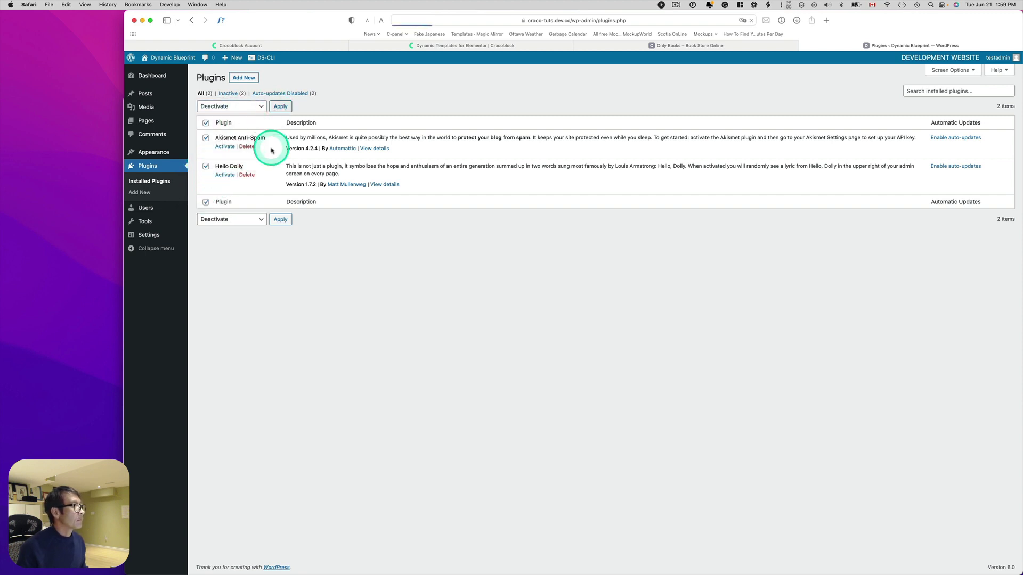
{"action": "left_click", "coordinate": [247, 146]}
- Delete the Hello Dolly plugin, check Appearance > Themes, then go to Plugins > Add New
{"action": "left_click", "coordinate": [628, 303]}
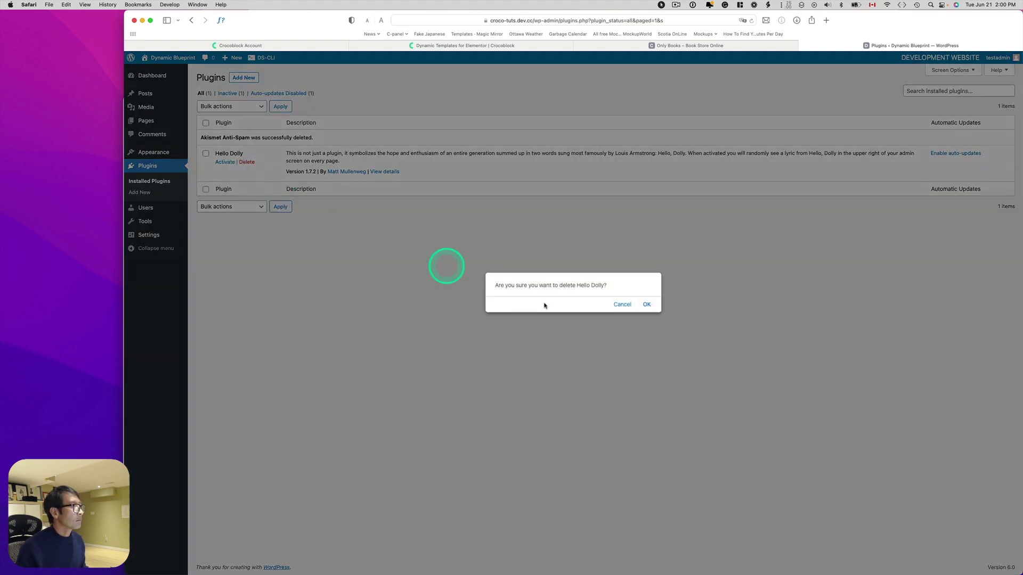
{"action": "left_click", "coordinate": [646, 302]}
{"action": "left_click", "coordinate": [162, 154]}
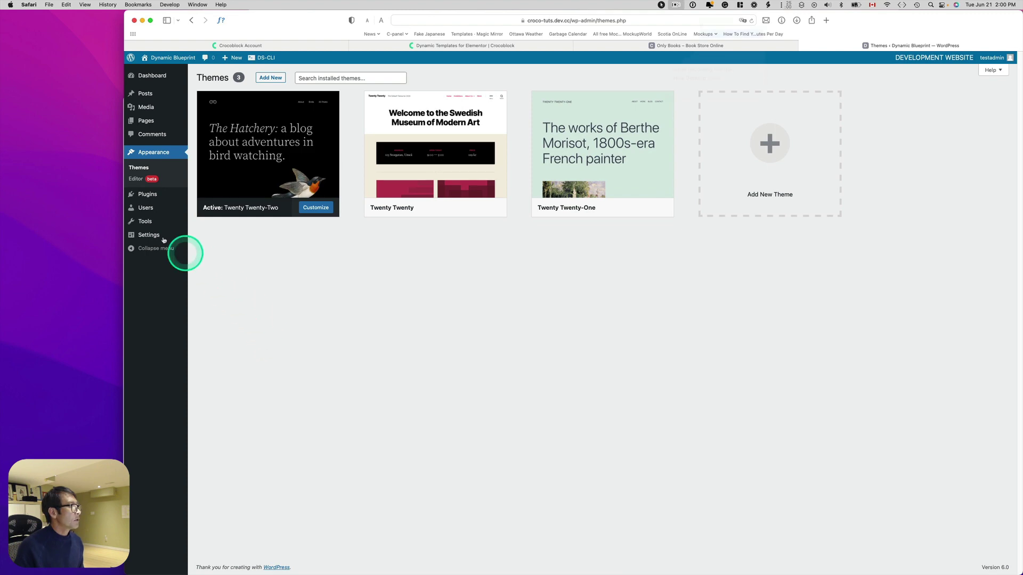
{"action": "mouse_move", "coordinate": [149, 198]}
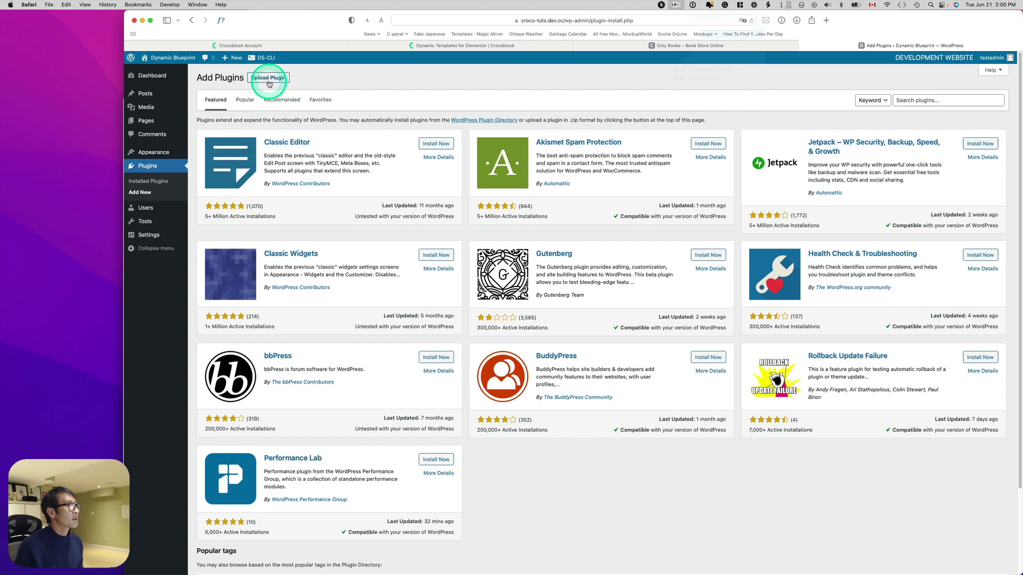
- Open Upload Plugin and try dropping crocoblock-wizard.zip from the Crocoblock tuts Finder folder
{"action": "left_click", "coordinate": [264, 80]}
{"action": "key", "text": "ctrl+Up"}
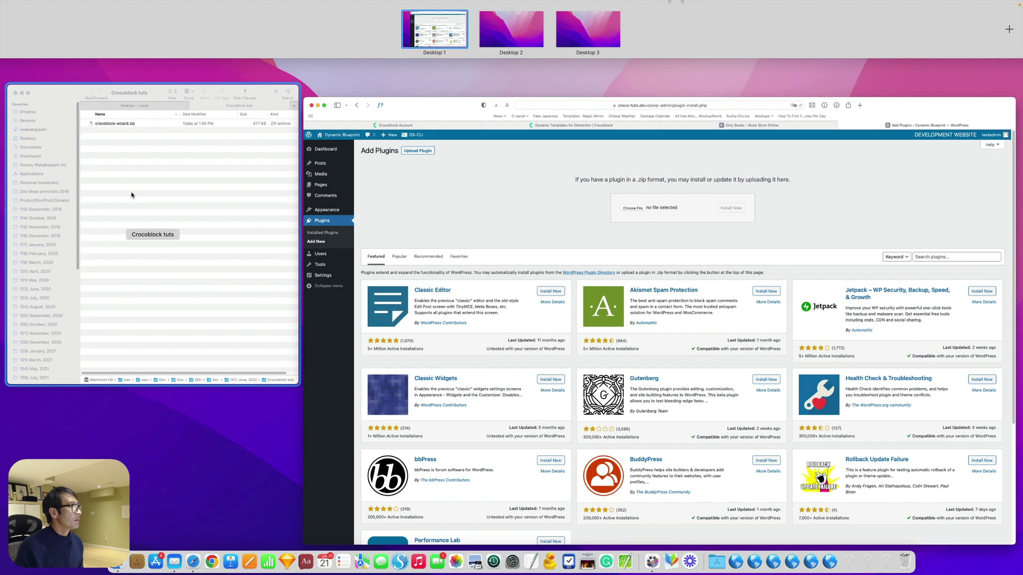
{"action": "left_click", "coordinate": [132, 194]}
{"action": "left_click", "coordinate": [216, 153]}
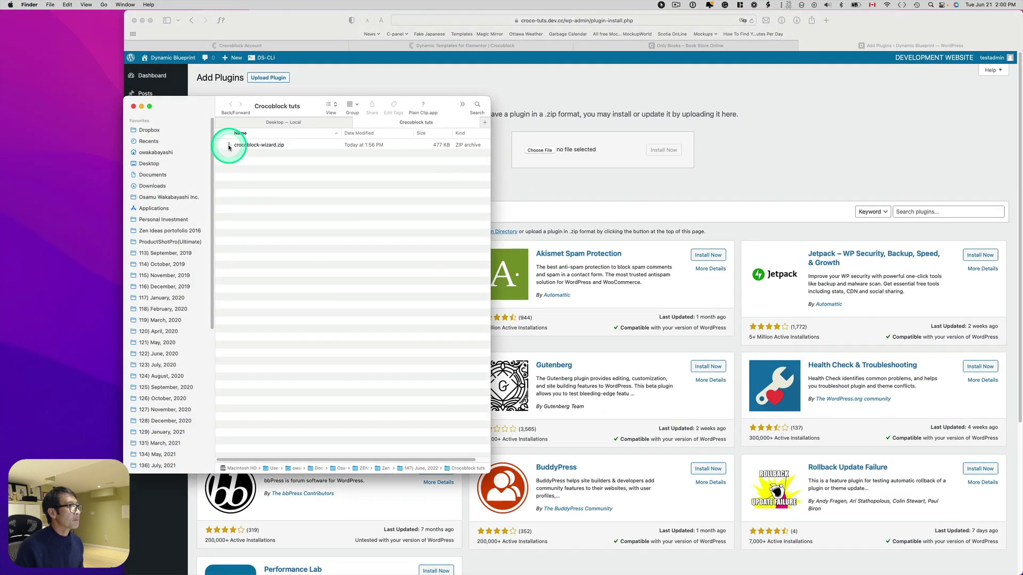
{"action": "mouse_move", "coordinate": [229, 147]}
{"action": "left_mouse_down"}
{"action": "mouse_move", "coordinate": [255, 174]}
{"action": "mouse_move", "coordinate": [240, 151]}
{"action": "left_mouse_up"}
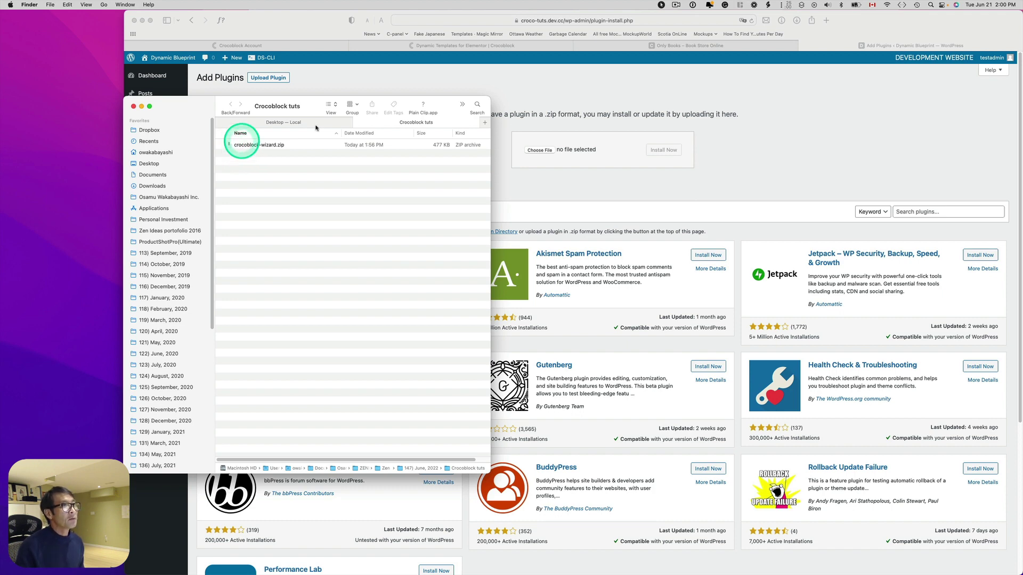
{"action": "left_click", "coordinate": [298, 46]}
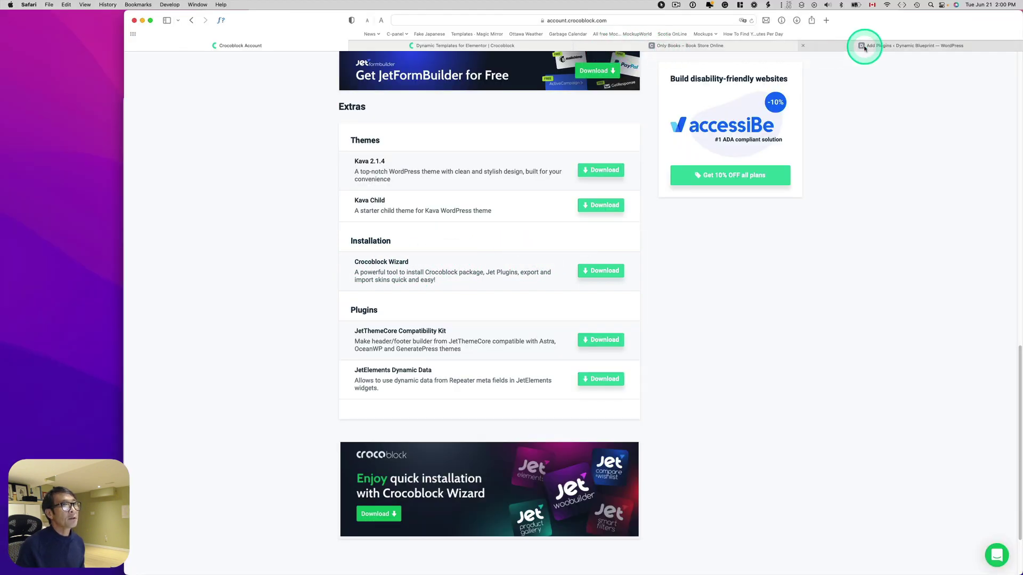
{"action": "left_click", "coordinate": [868, 45]}
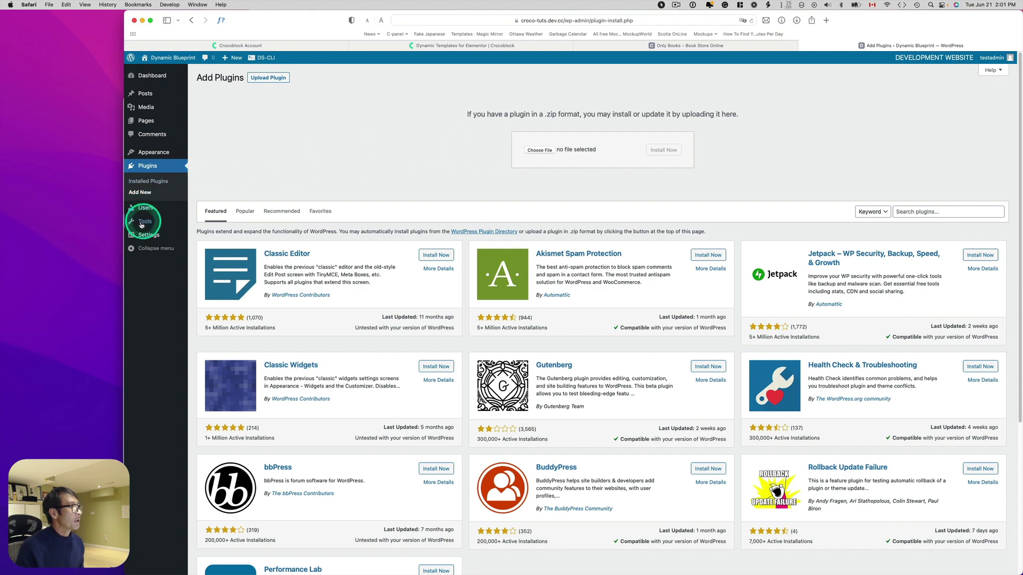
- Attach crocoblock-wizard.zip to Choose File from Finder and install it
{"action": "key", "text": "ctrl+Up"}
{"action": "left_click", "coordinate": [139, 195]}
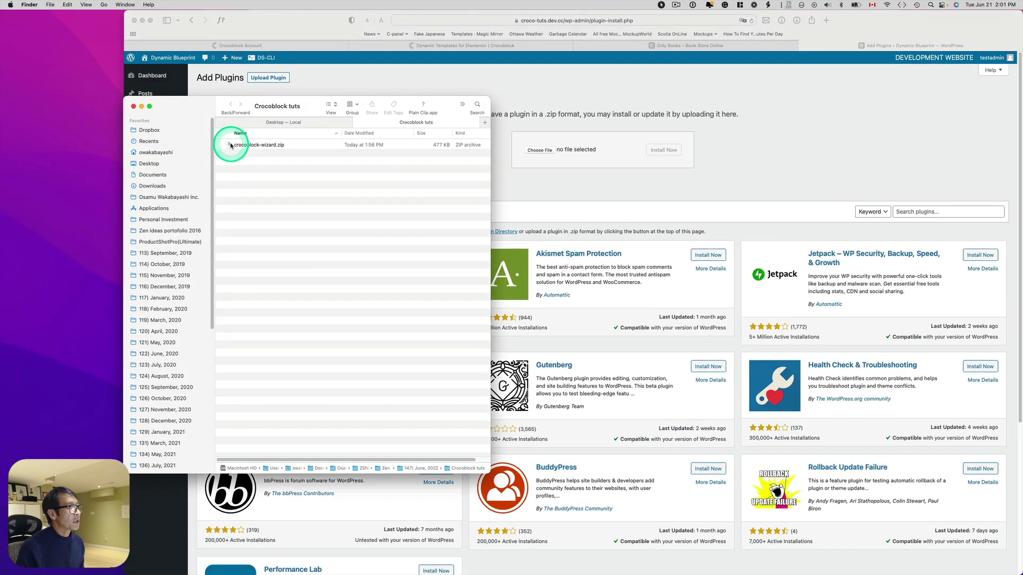
{"action": "left_click_drag", "start_coordinate": [231, 145], "coordinate": [536, 155]}
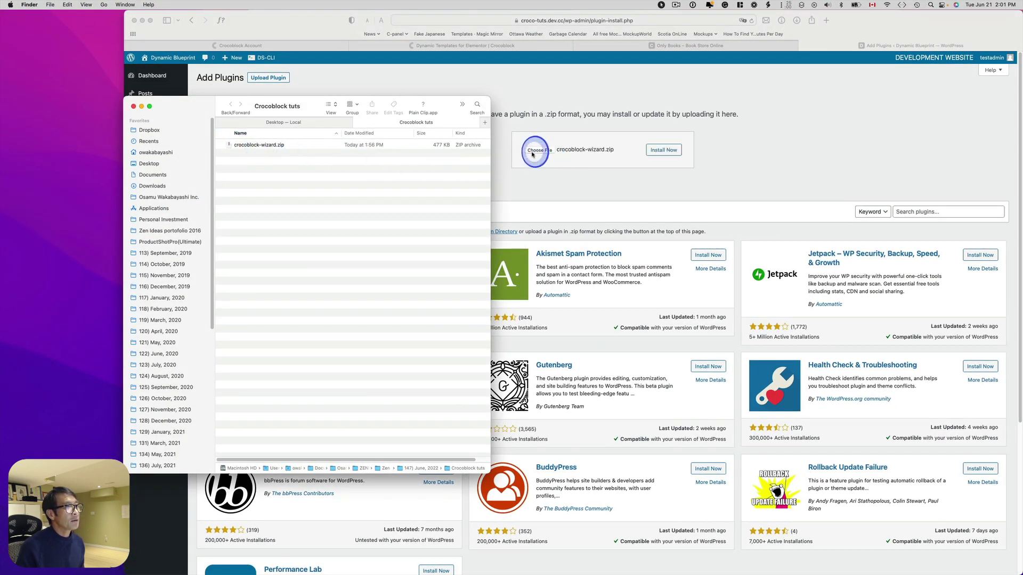
{"action": "left_click", "coordinate": [651, 147]}
{"action": "left_click", "coordinate": [661, 149]}
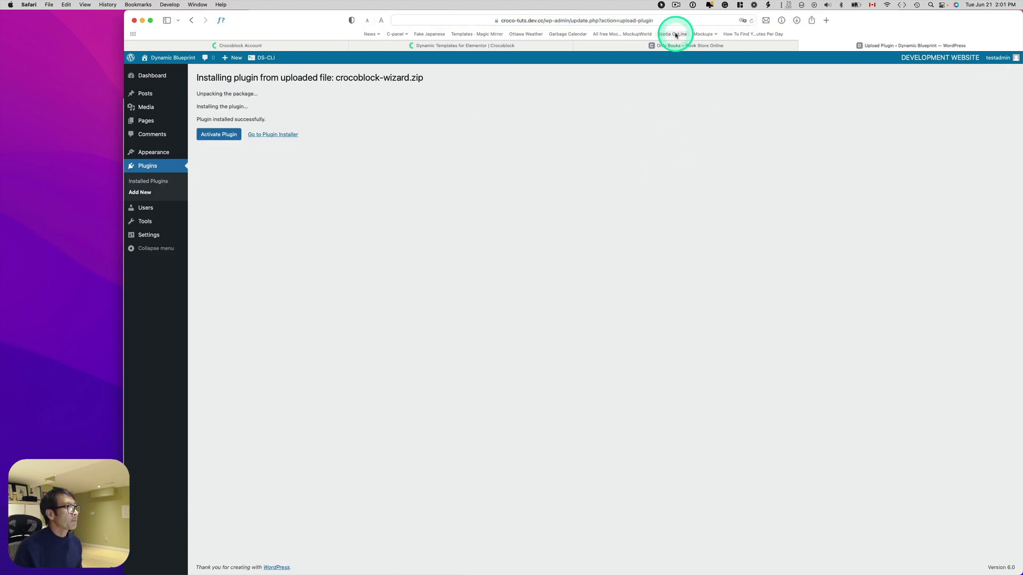
- Activate Crocoblock Wizard, paste the license key, and install with Full Crocoblock installation
{"action": "left_click", "coordinate": [218, 138]}
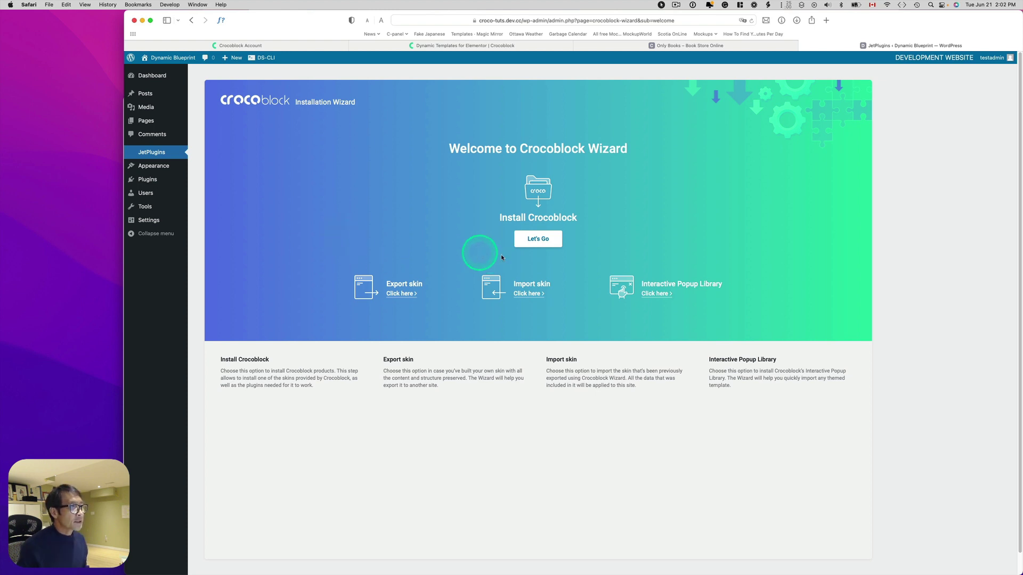
{"action": "left_click", "coordinate": [540, 241]}
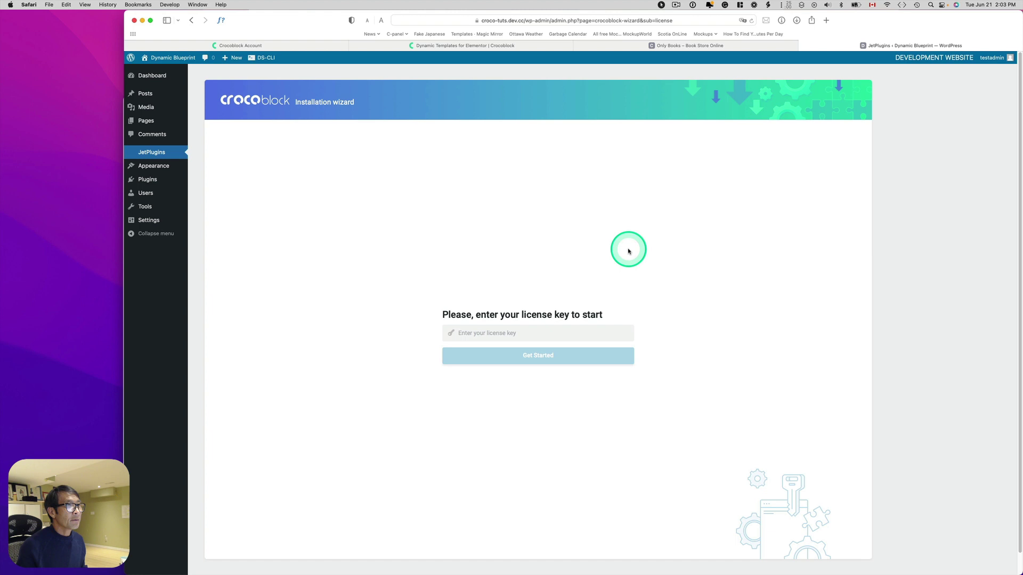
{"action": "key", "text": "super+v"}
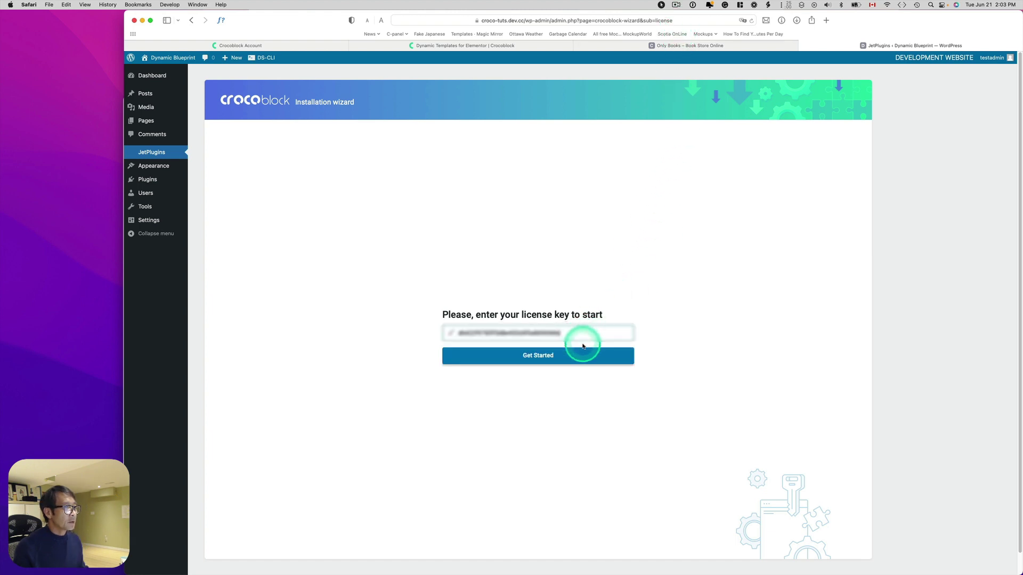
{"action": "left_click", "coordinate": [538, 359]}
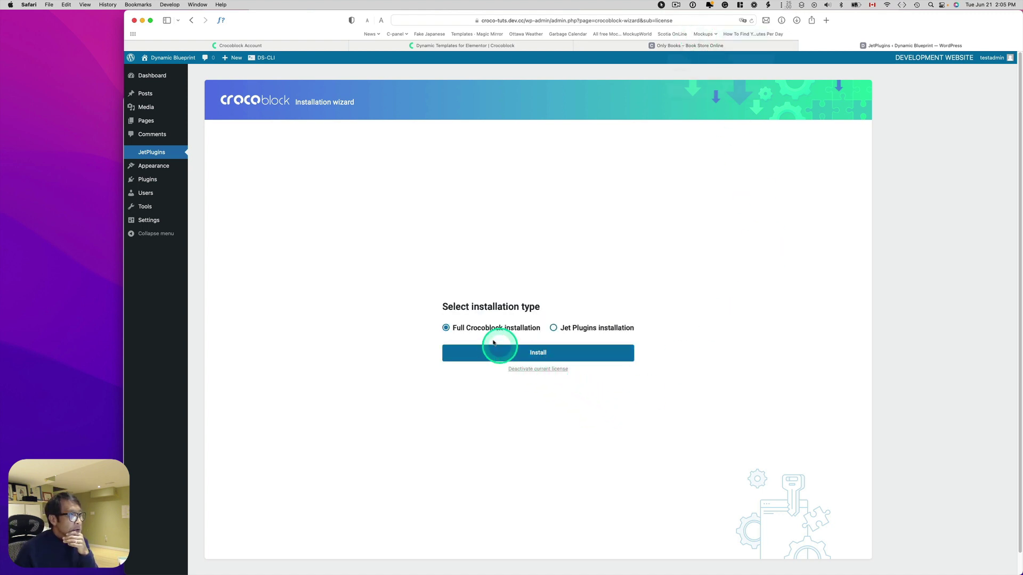
{"action": "left_click", "coordinate": [525, 358]}
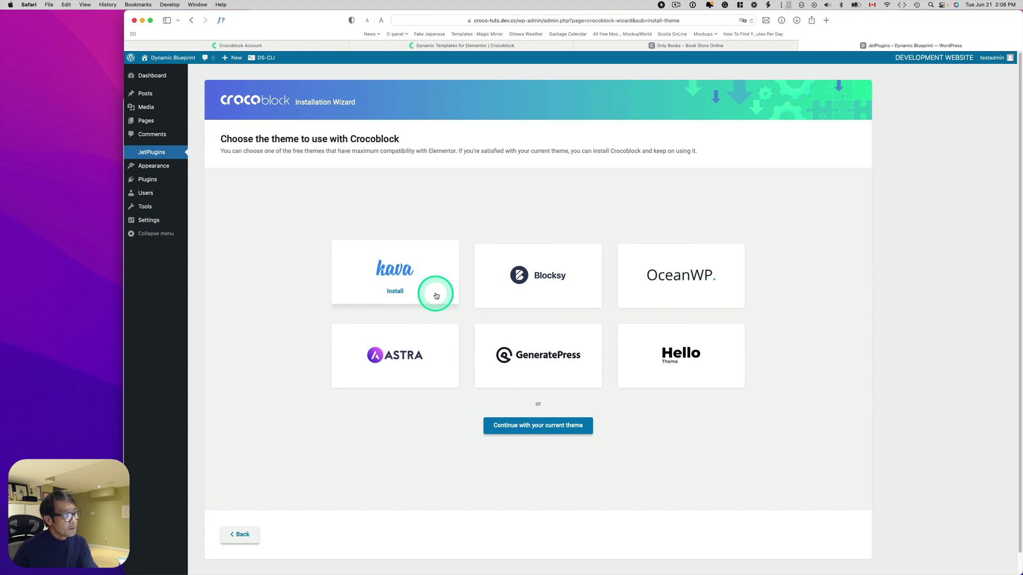
- Install the Kava theme with the Use child theme option selected
{"action": "left_click", "coordinate": [395, 293]}
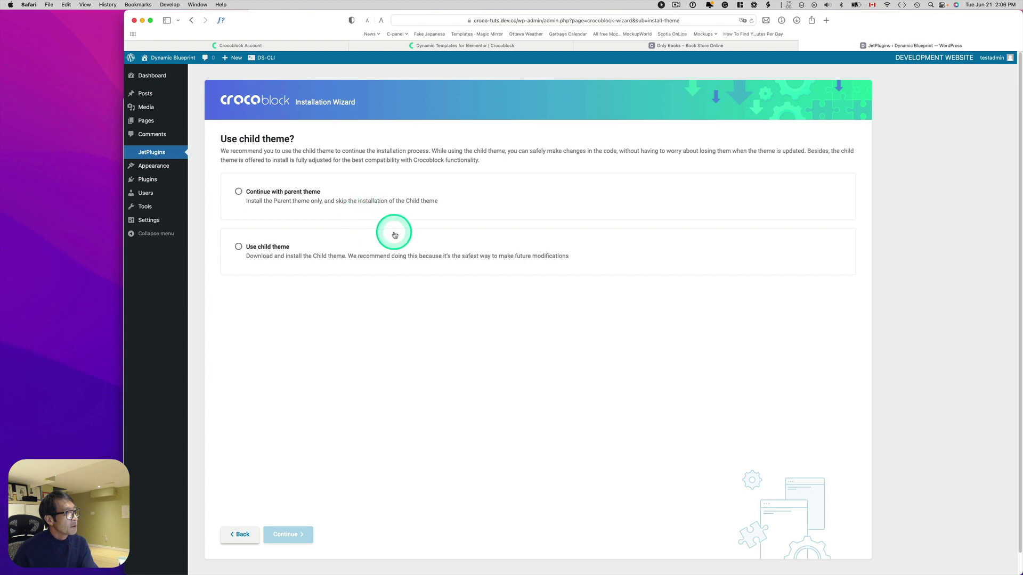
{"action": "left_click", "coordinate": [239, 247]}
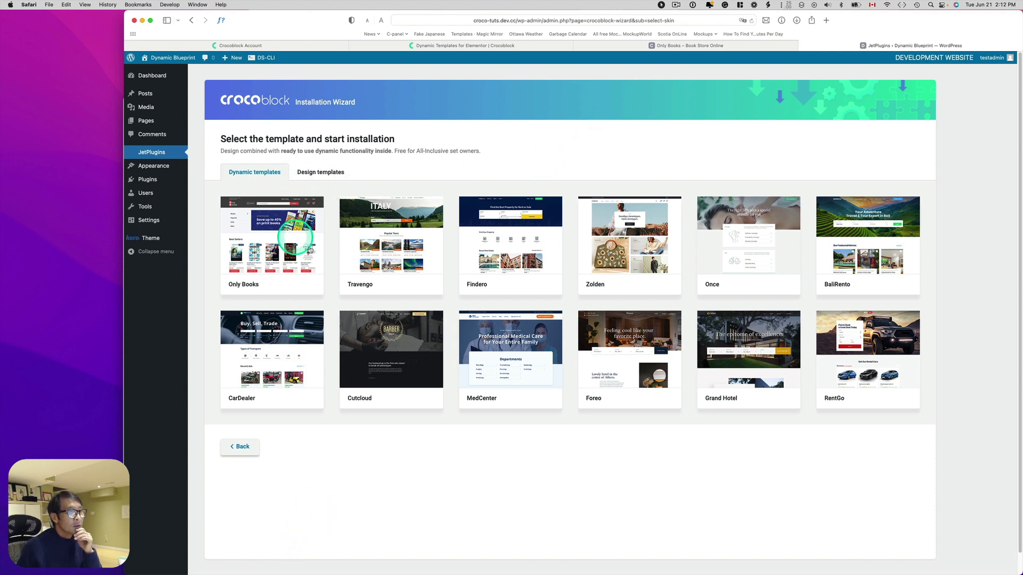
- Browse the Design templates, then return to Dynamic templates and start installing Only Books
{"action": "mouse_move", "coordinate": [431, 267]}
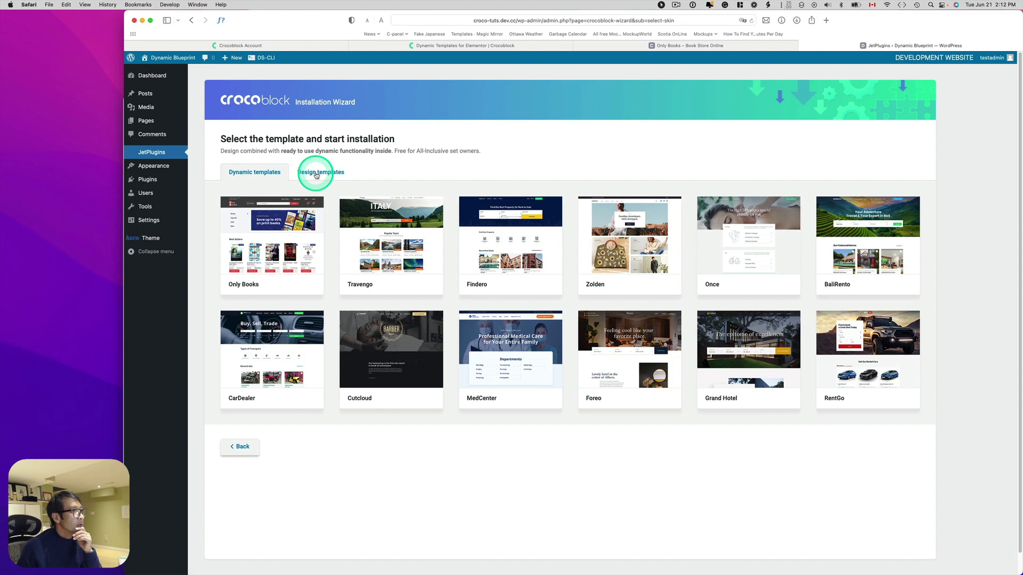
{"action": "left_click", "coordinate": [316, 175]}
{"action": "scroll", "coordinate": [464, 349], "scroll_direction": "down", "scroll_amount": 7}
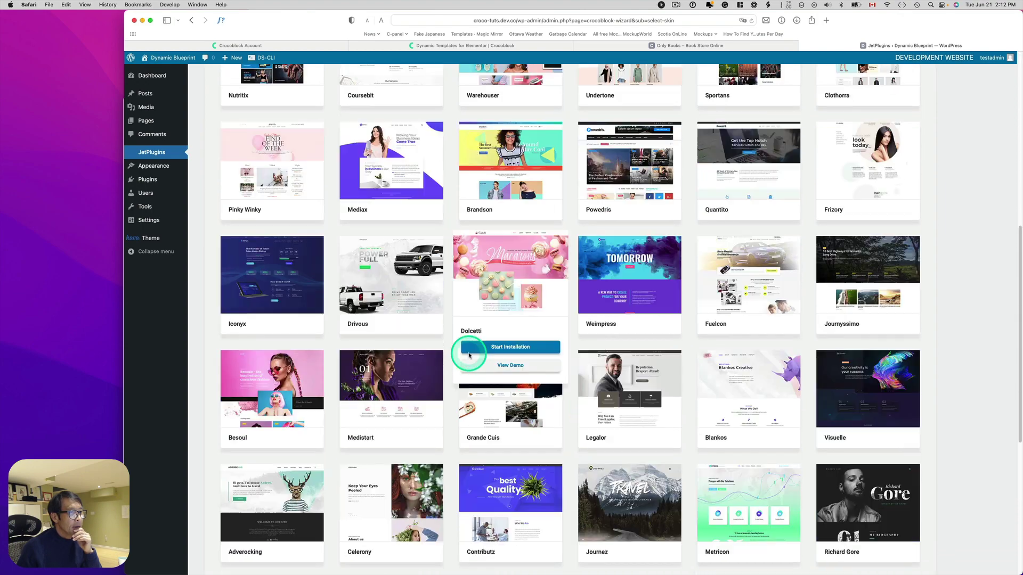
{"action": "scroll", "coordinate": [468, 356], "scroll_direction": "down", "scroll_amount": 5}
{"action": "scroll", "coordinate": [470, 357], "scroll_direction": "up", "scroll_amount": 8}
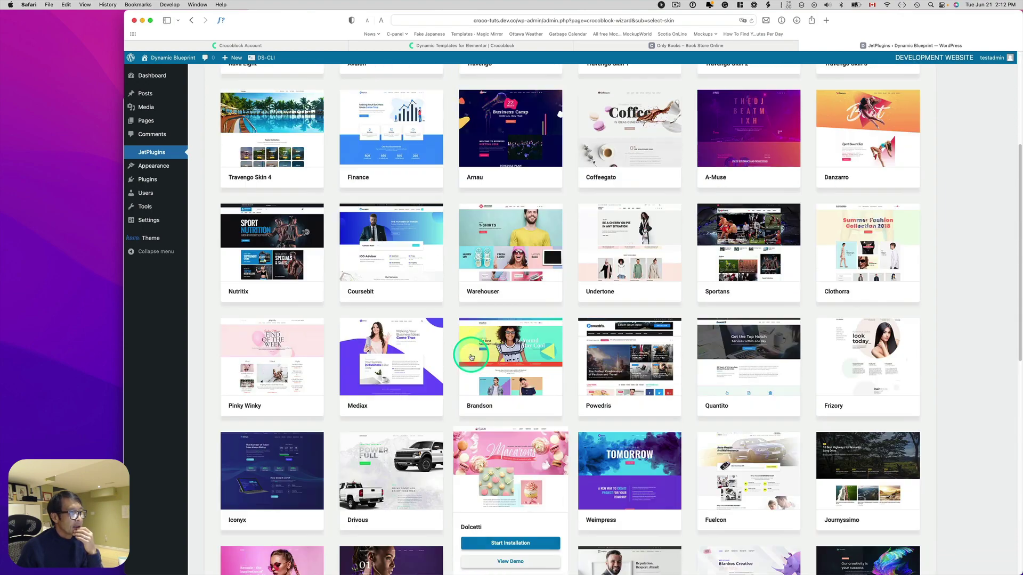
{"action": "scroll", "coordinate": [469, 355], "scroll_direction": "up", "scroll_amount": 8}
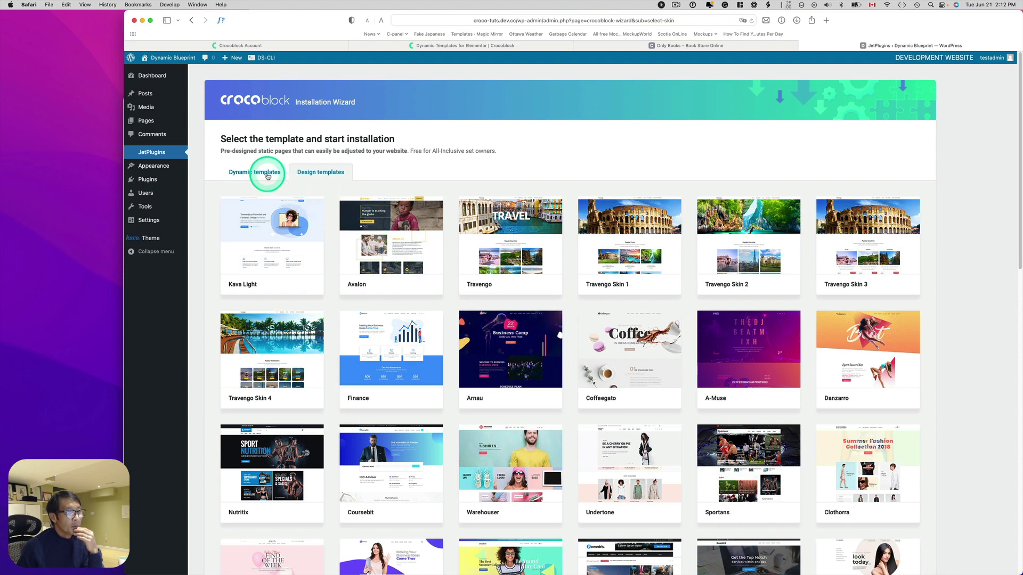
{"action": "left_click", "coordinate": [268, 177]}
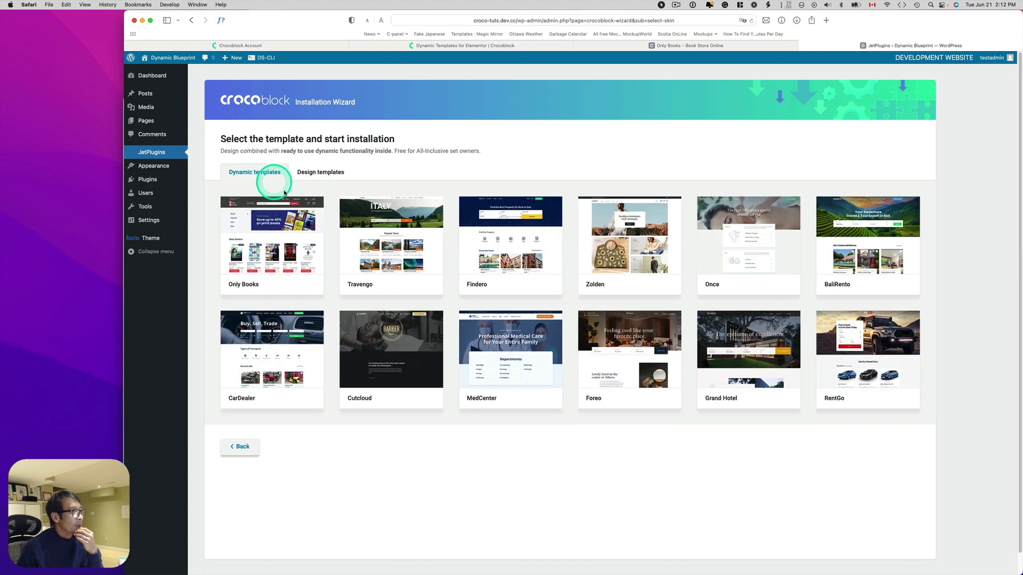
{"action": "mouse_move", "coordinate": [274, 251]}
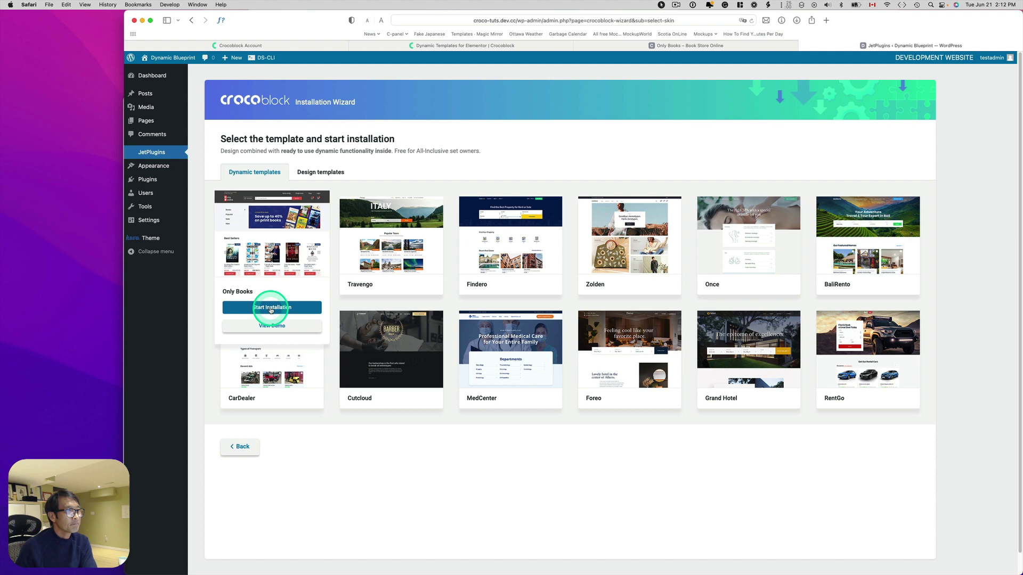
{"action": "left_click", "coordinate": [271, 308]}
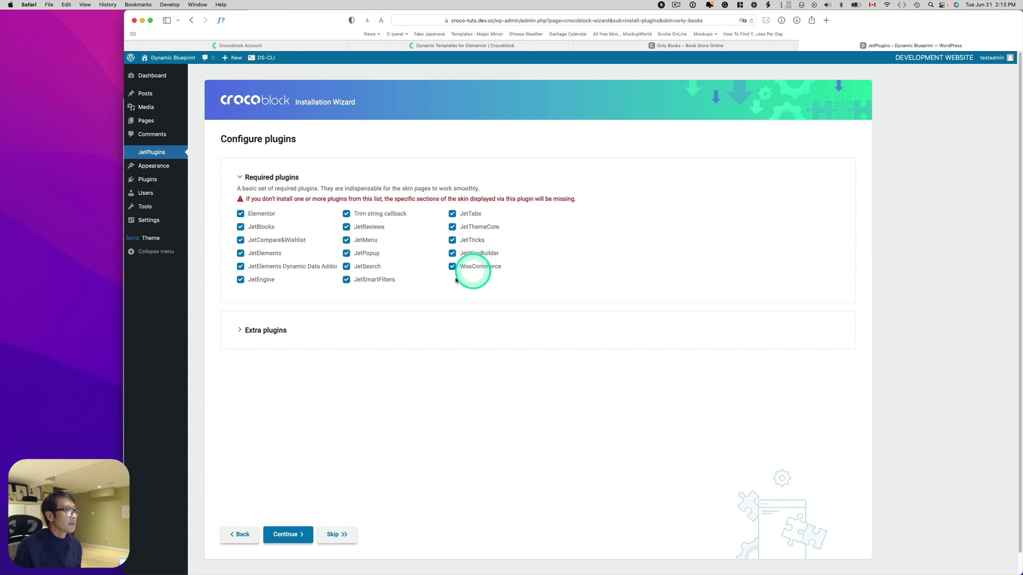
- Leave all Extra plugins unchecked and continue to install the required Only Books plugins
{"action": "left_click", "coordinate": [241, 333]}
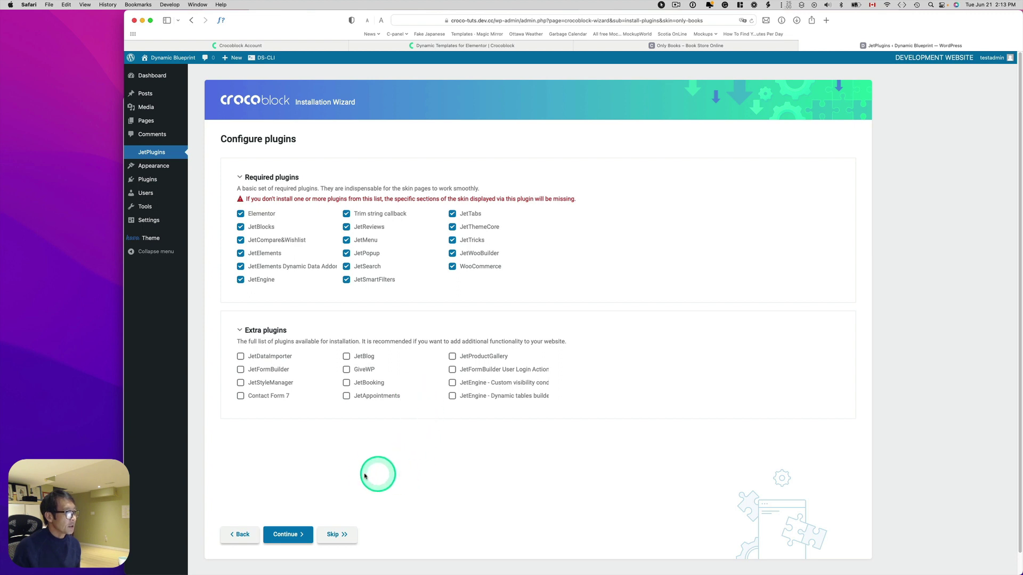
{"action": "left_click", "coordinate": [290, 536]}
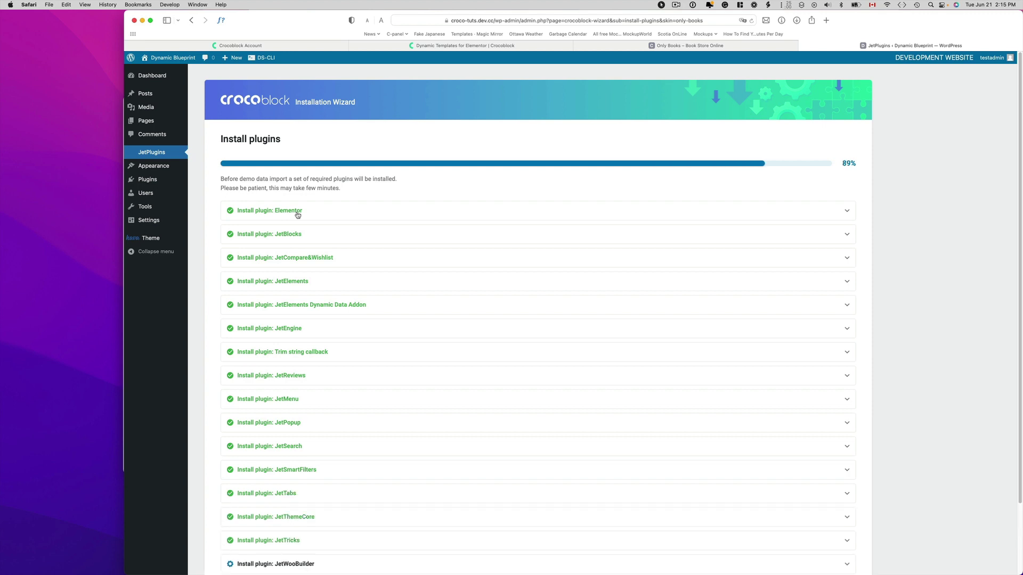
- Wait for the required plugins to reach 100% and the Demo Content Import step to load
{"action": "scroll", "coordinate": [349, 241], "scroll_direction": "down", "scroll_amount": 2}
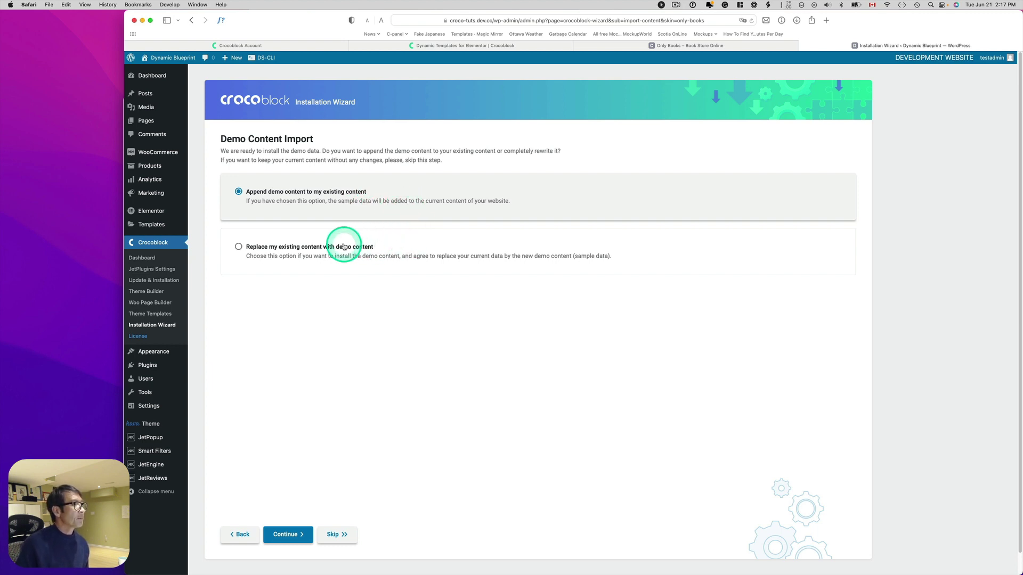
- Choose Replace my existing content with demo content and begin importing the sample data
{"action": "left_click", "coordinate": [238, 250]}
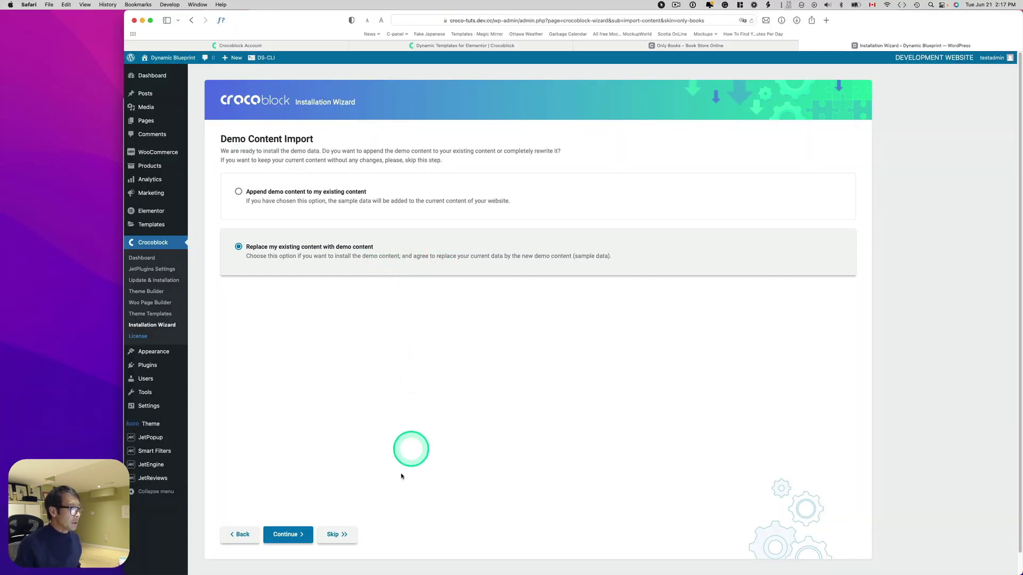
{"action": "left_click", "coordinate": [288, 535]}
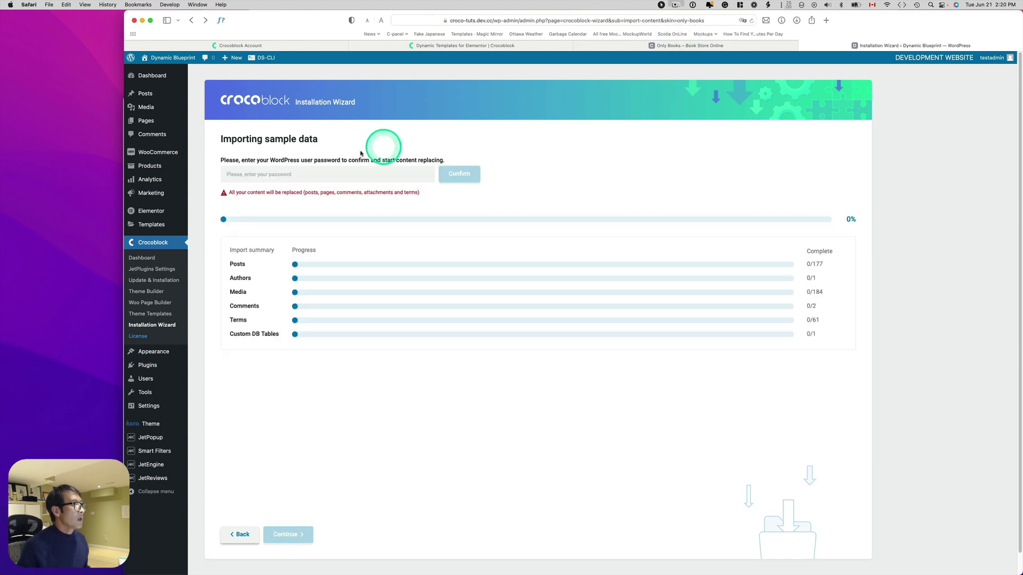
- Confirm the replacement with the account password and import 177 posts, 184 media items, 2 comments and 61 terms
{"action": "left_click", "coordinate": [307, 172]}
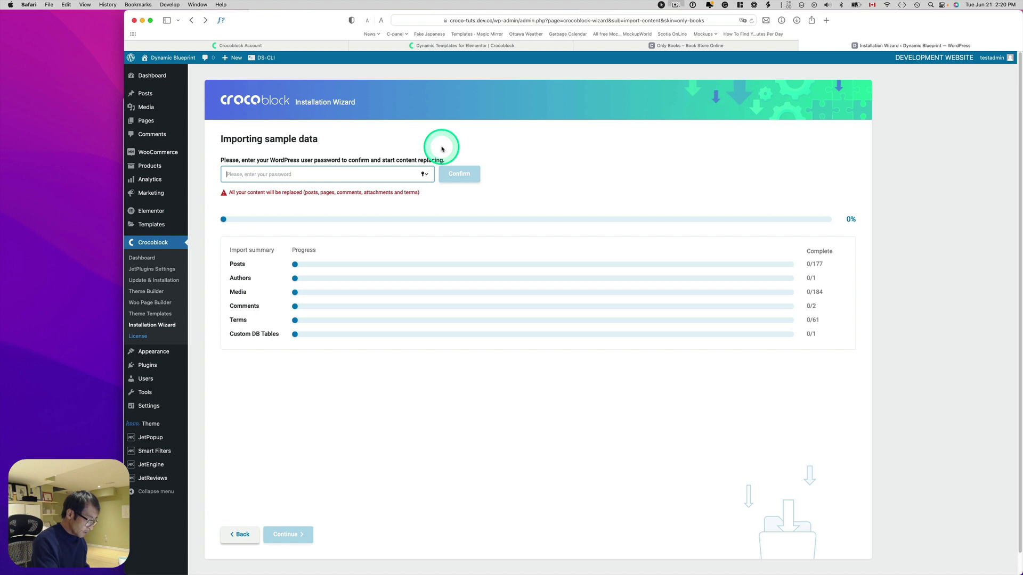
{"action": "type", "text": "•••"}
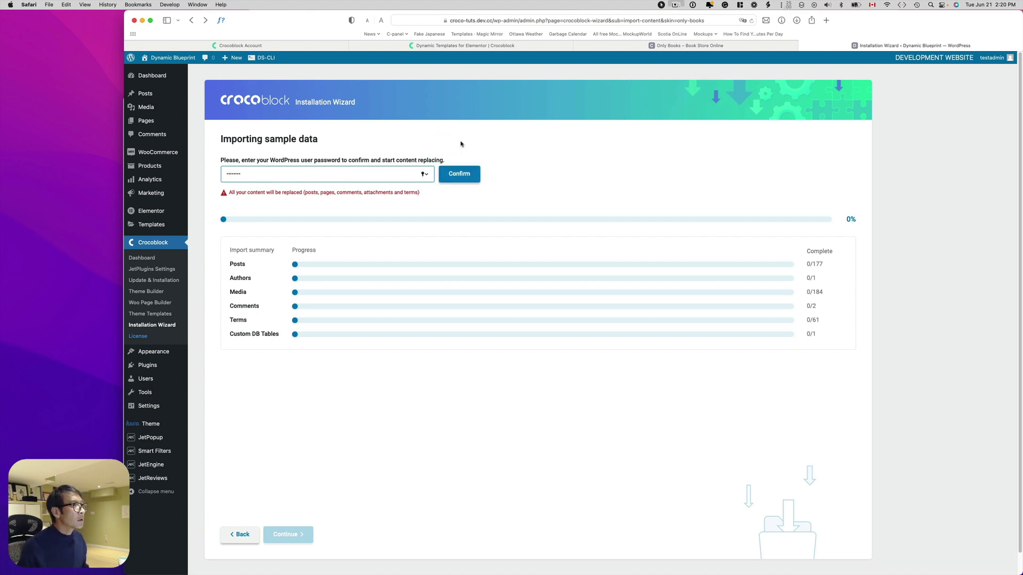
{"action": "left_click", "coordinate": [464, 177]}
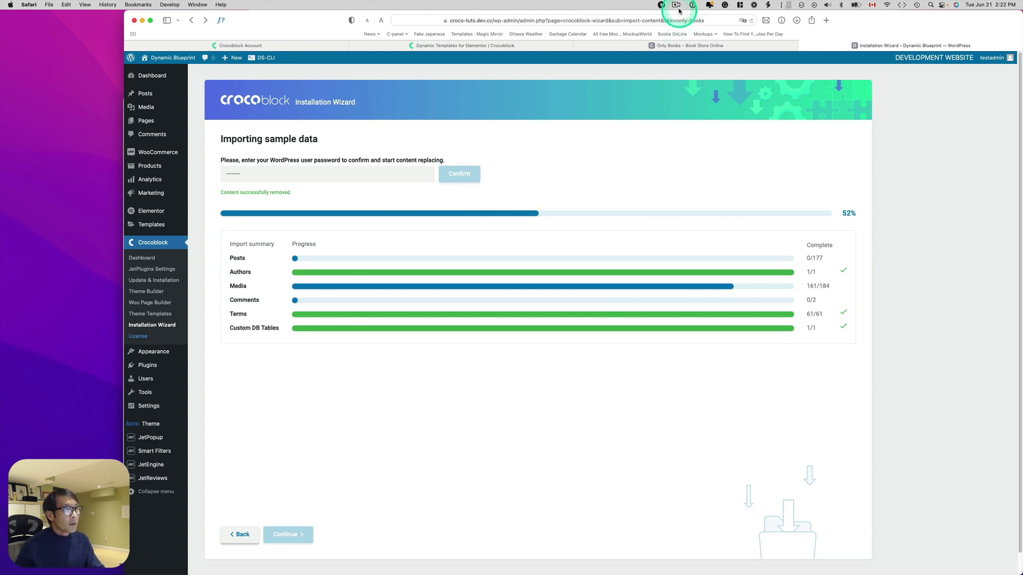
{"action": "left_click", "coordinate": [676, 5]}
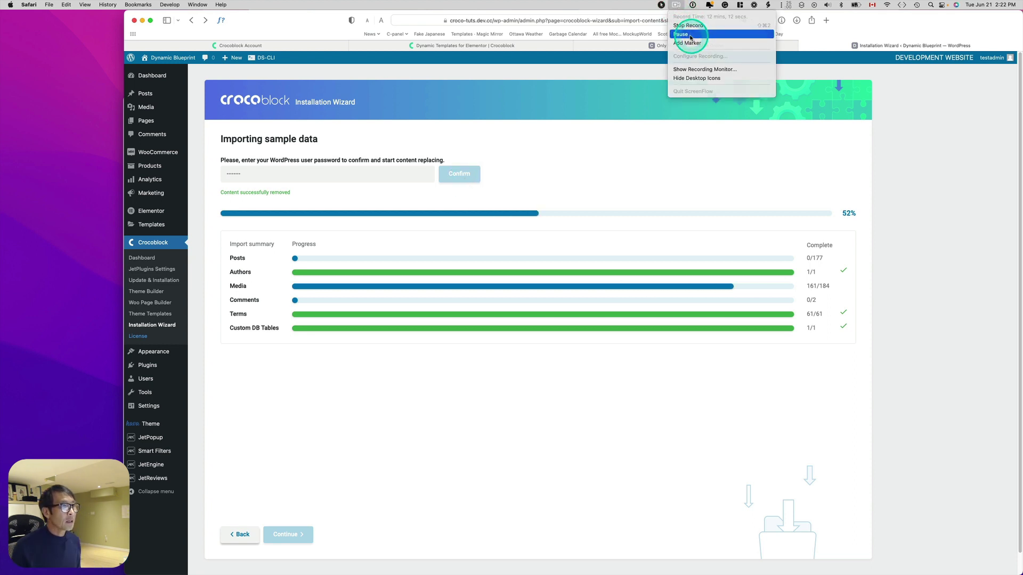
{"action": "left_click", "coordinate": [691, 35]}
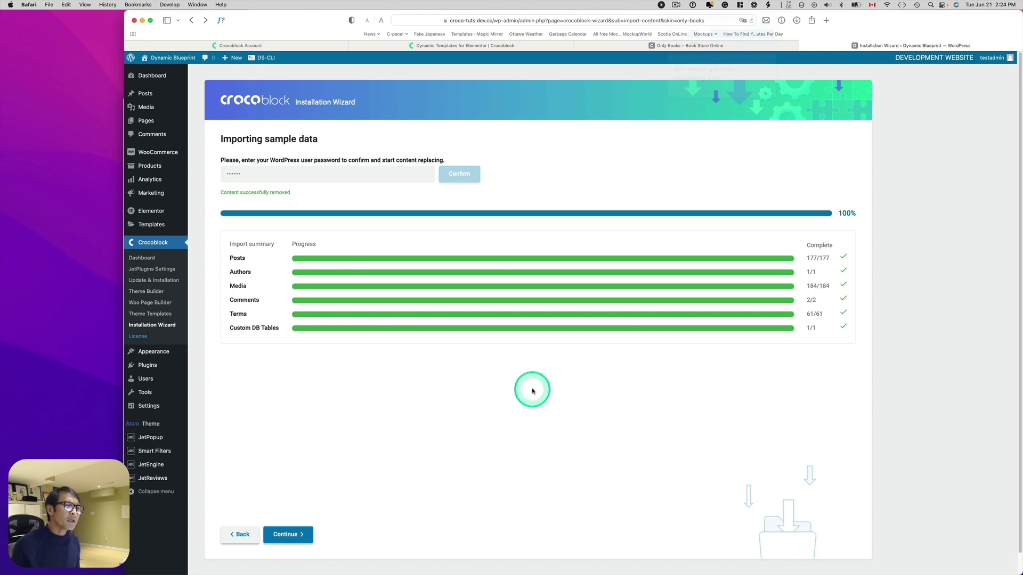
- Continue past the finished import and let thumbnail regeneration run to 99% as the site becomes Only Books
{"action": "left_click", "coordinate": [296, 537]}
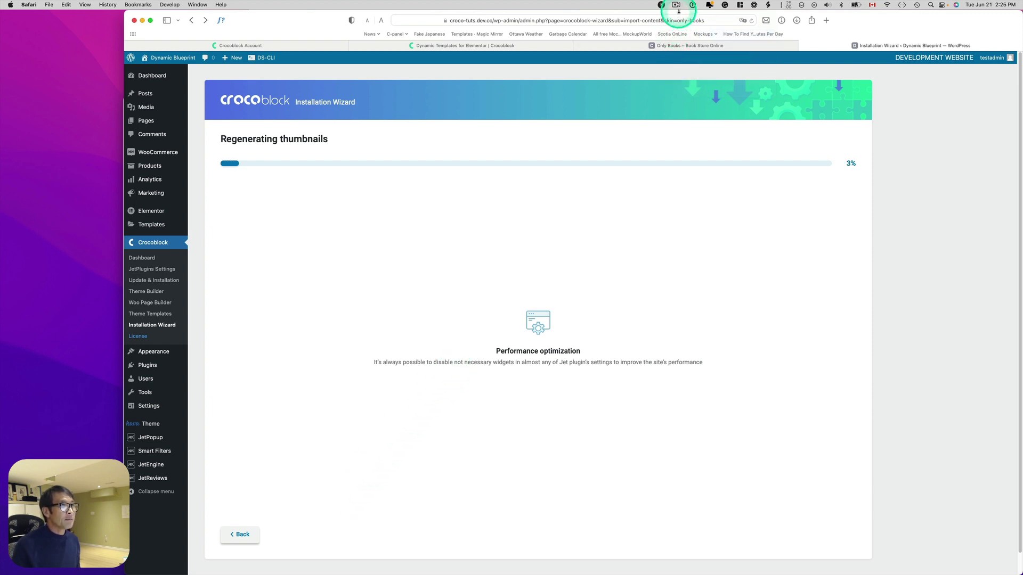
{"action": "left_click_drag", "start_coordinate": [679, 10], "coordinate": [685, 37]}
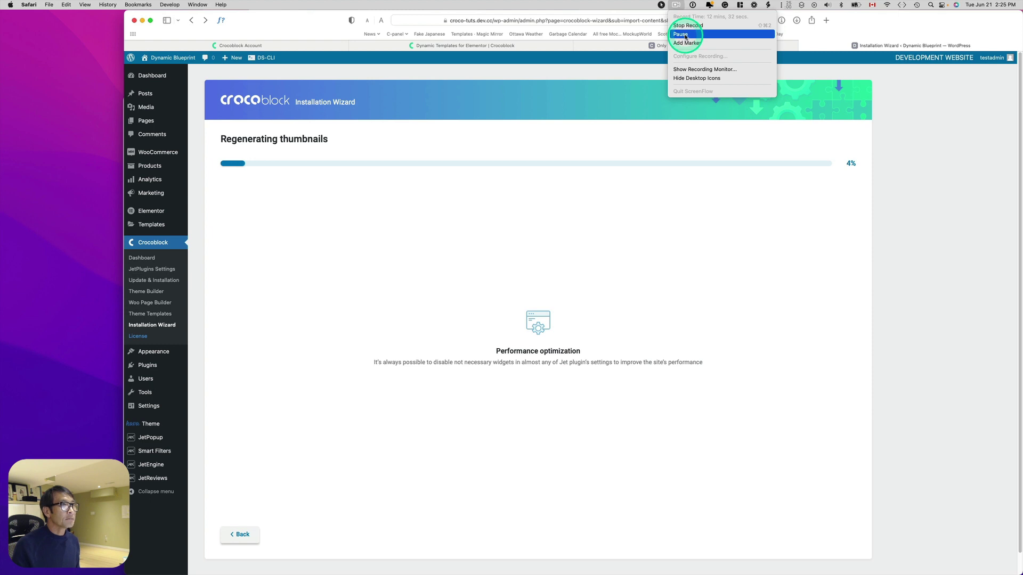
{"action": "left_click_drag", "start_coordinate": [686, 38], "coordinate": [686, 37]}
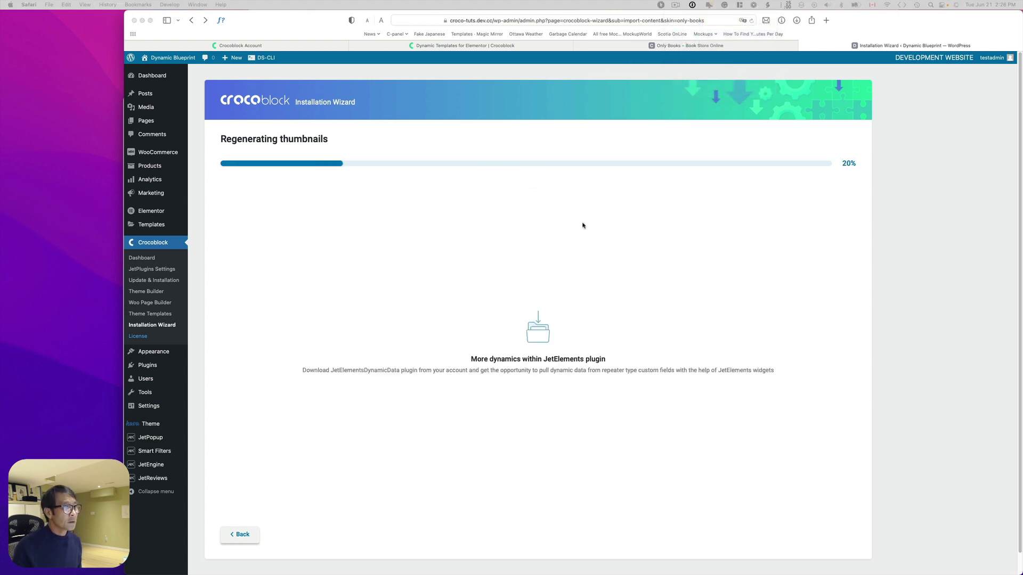
{"action": "left_click_drag", "start_coordinate": [737, 237], "coordinate": [745, 263]}
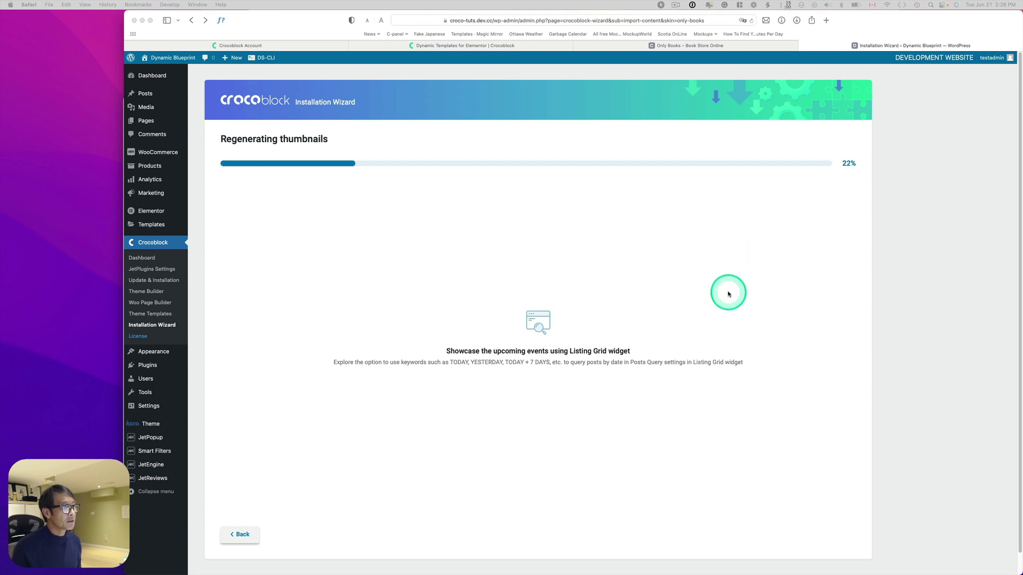
{"action": "left_click", "coordinate": [675, 6]}
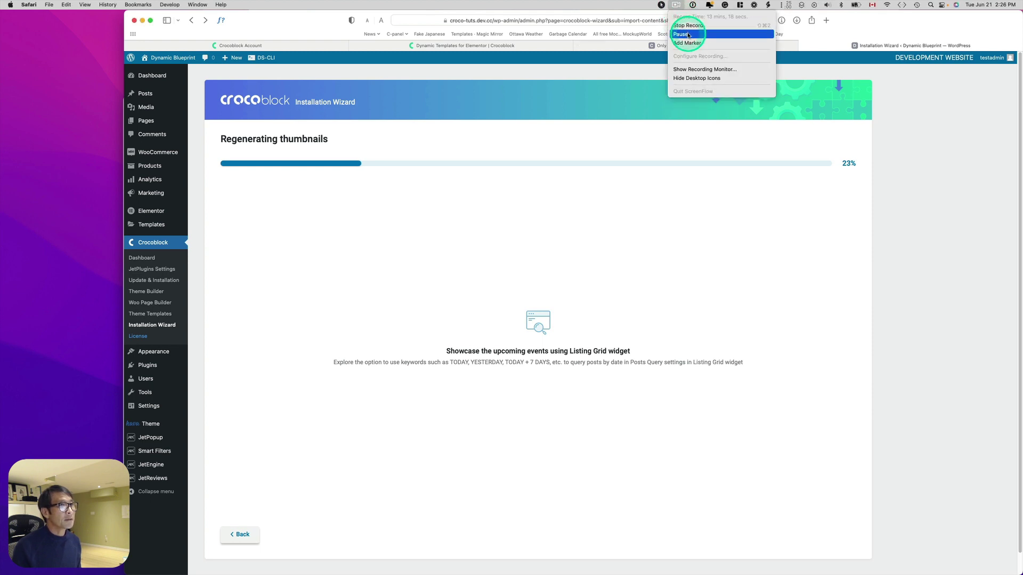
{"action": "left_click", "coordinate": [688, 35]}
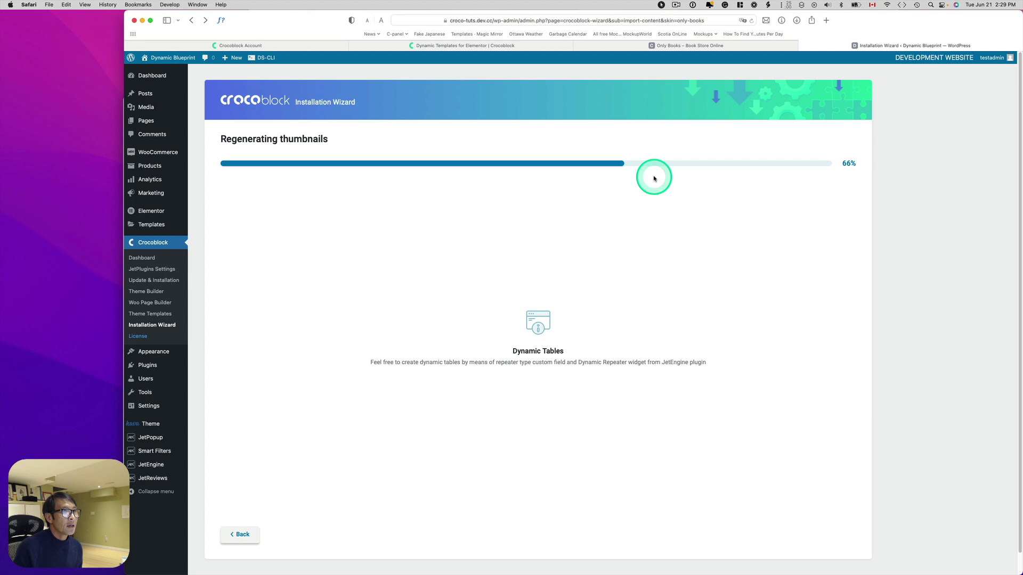
{"action": "left_click", "coordinate": [676, 5]}
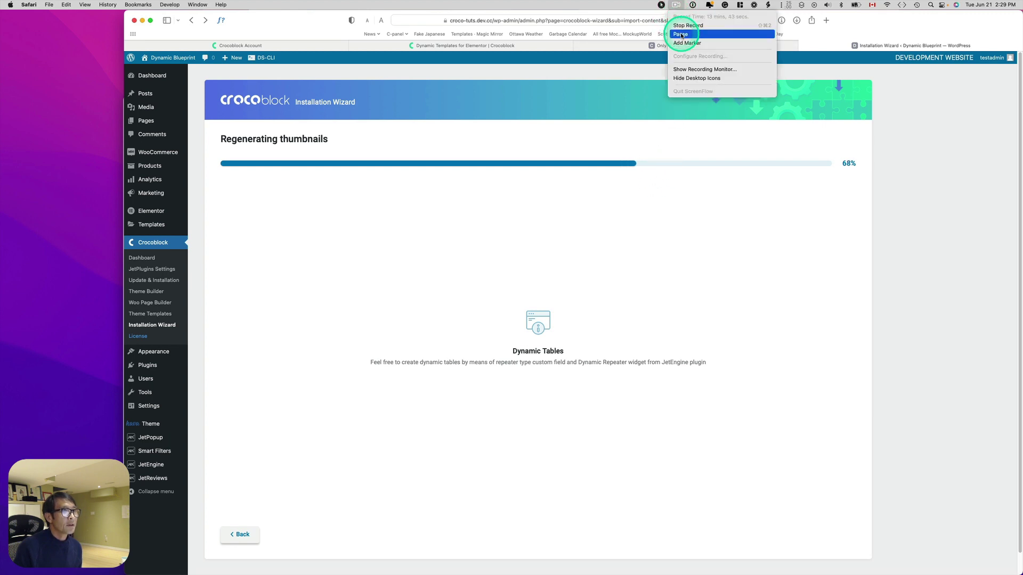
{"action": "left_click", "coordinate": [680, 35]}
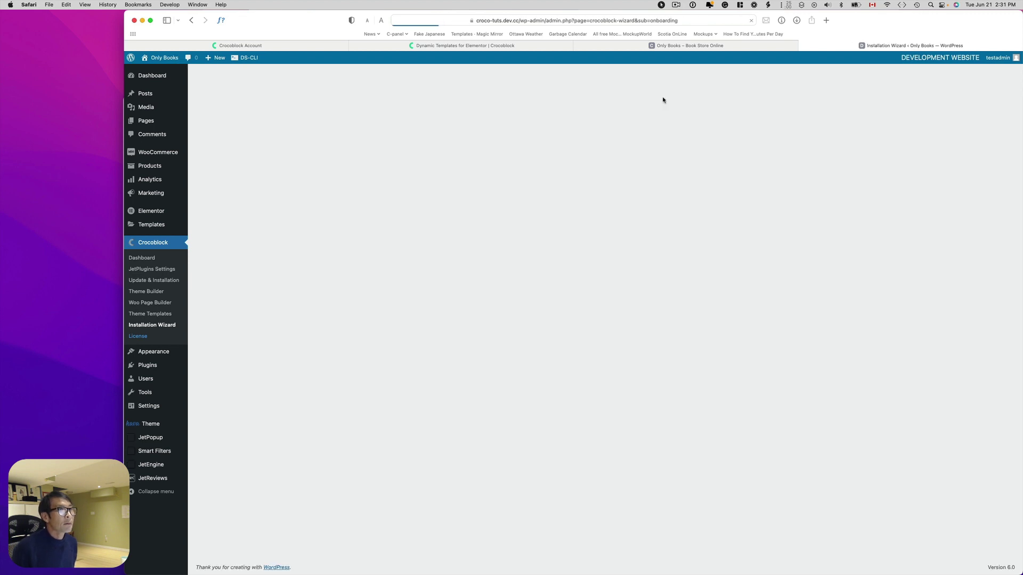
- Finish the setup wizard on the Congratulations page
{"action": "left_click", "coordinate": [676, 4]}
{"action": "left_click", "coordinate": [680, 36]}
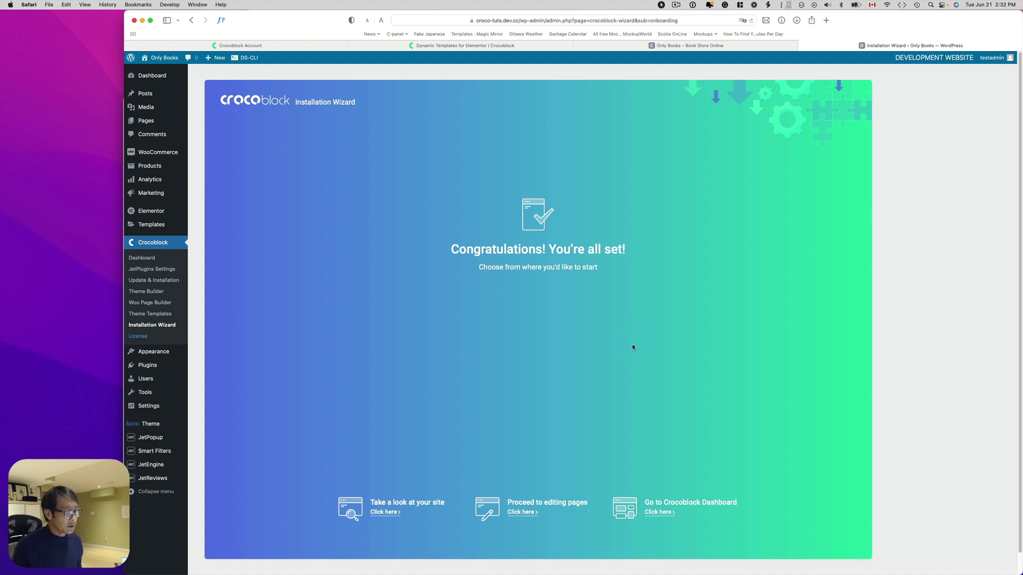
{"action": "scroll", "coordinate": [607, 387], "scroll_direction": "down", "scroll_amount": 1}
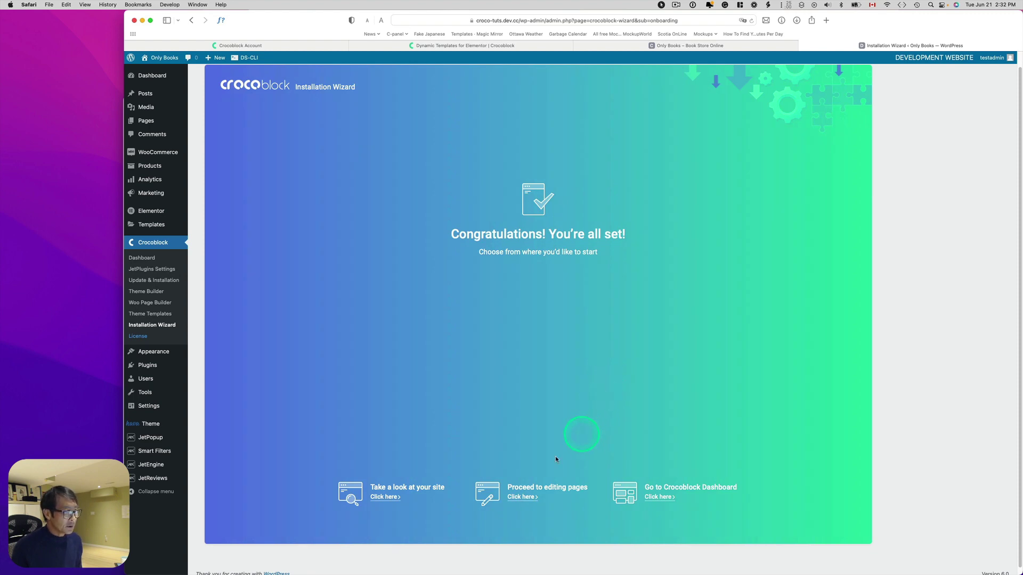
- Open the live Only Books storefront and scroll through its Best Sellers and Hot New Releases books
{"action": "left_click", "coordinate": [385, 498]}
{"action": "scroll", "coordinate": [718, 263], "scroll_direction": "down", "scroll_amount": 5}
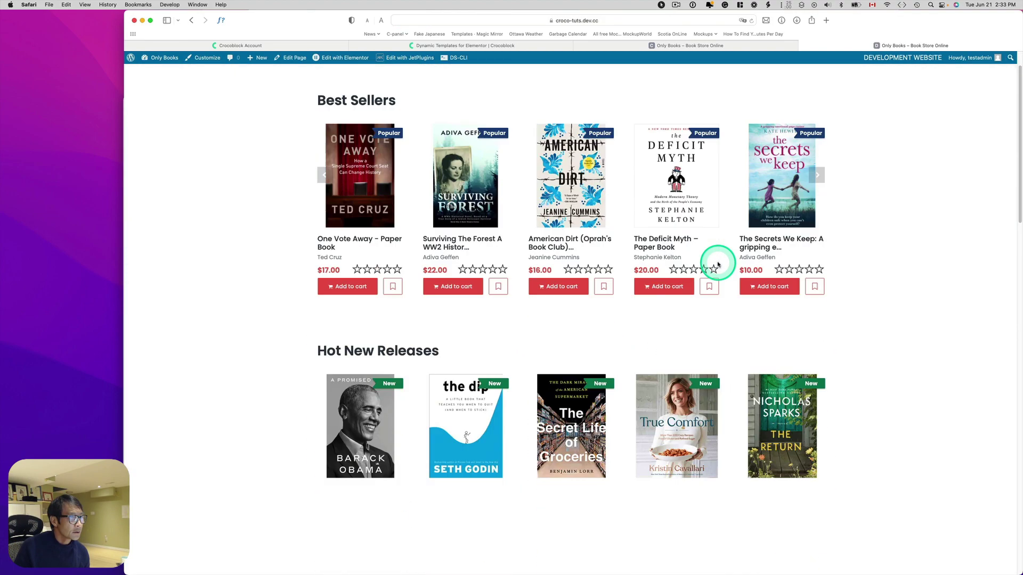
{"action": "scroll", "coordinate": [718, 264], "scroll_direction": "down", "scroll_amount": 10}
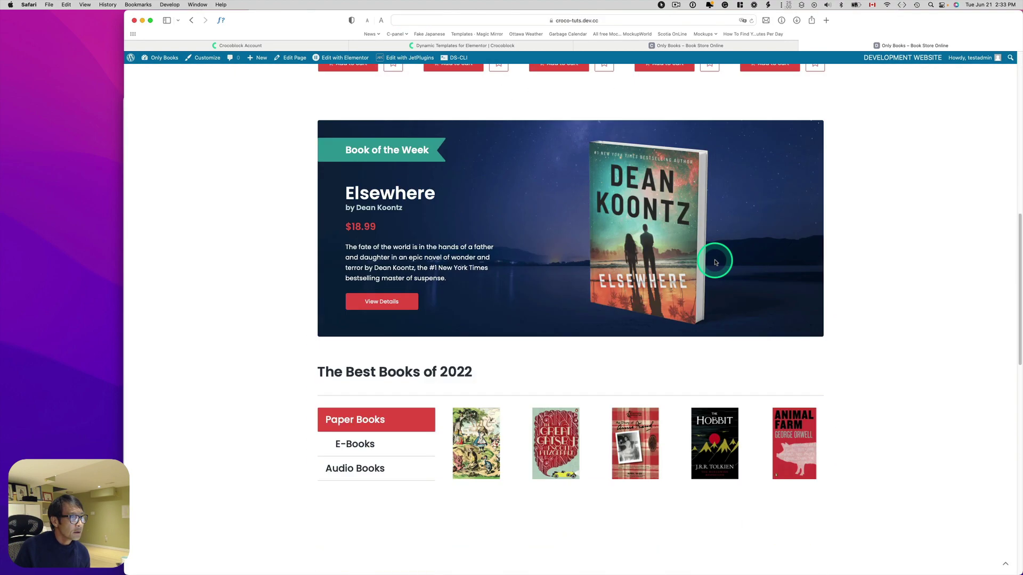
{"action": "scroll", "coordinate": [715, 262], "scroll_direction": "down", "scroll_amount": 3}
{"action": "scroll", "coordinate": [708, 256], "scroll_direction": "up", "scroll_amount": 12}
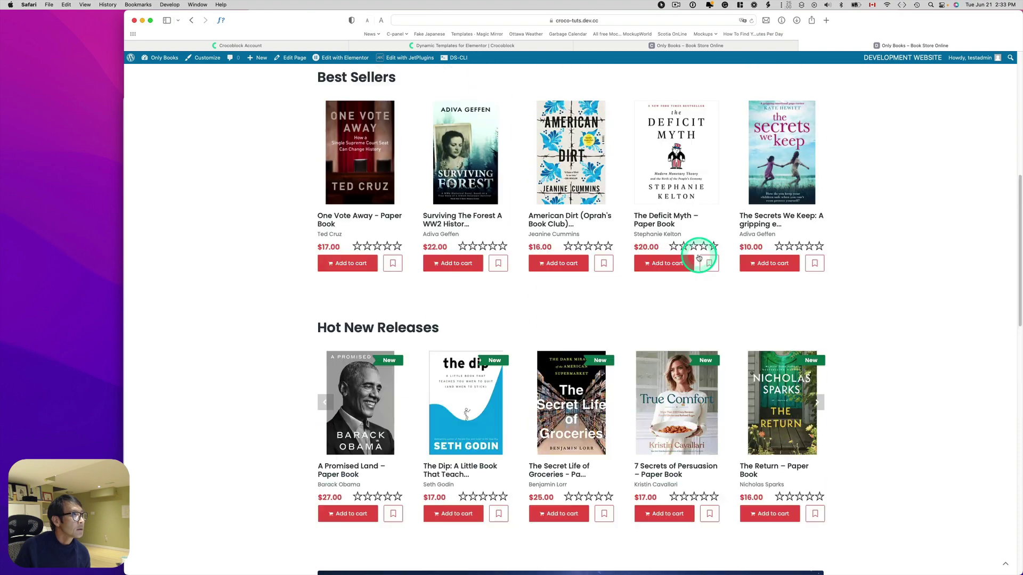
{"action": "scroll", "coordinate": [698, 258], "scroll_direction": "up", "scroll_amount": 5}
- Filter the Popular category to English Paper Books, leaving one title, then return to the Only Books homepage
{"action": "left_click", "coordinate": [351, 201]}
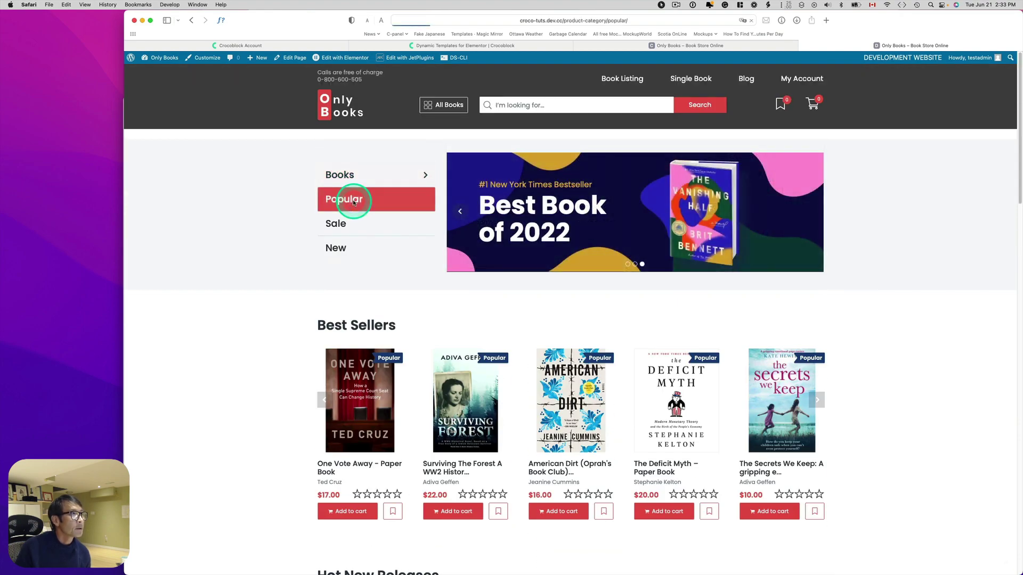
{"action": "scroll", "coordinate": [878, 286], "scroll_direction": "down", "scroll_amount": 3}
{"action": "scroll", "coordinate": [872, 296], "scroll_direction": "up", "scroll_amount": 2}
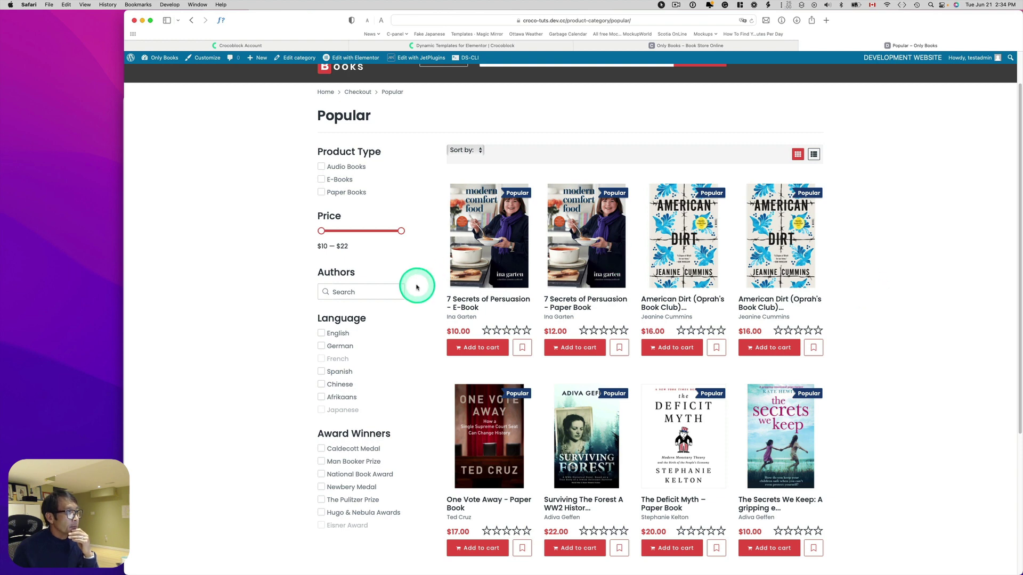
{"action": "left_click", "coordinate": [321, 192]}
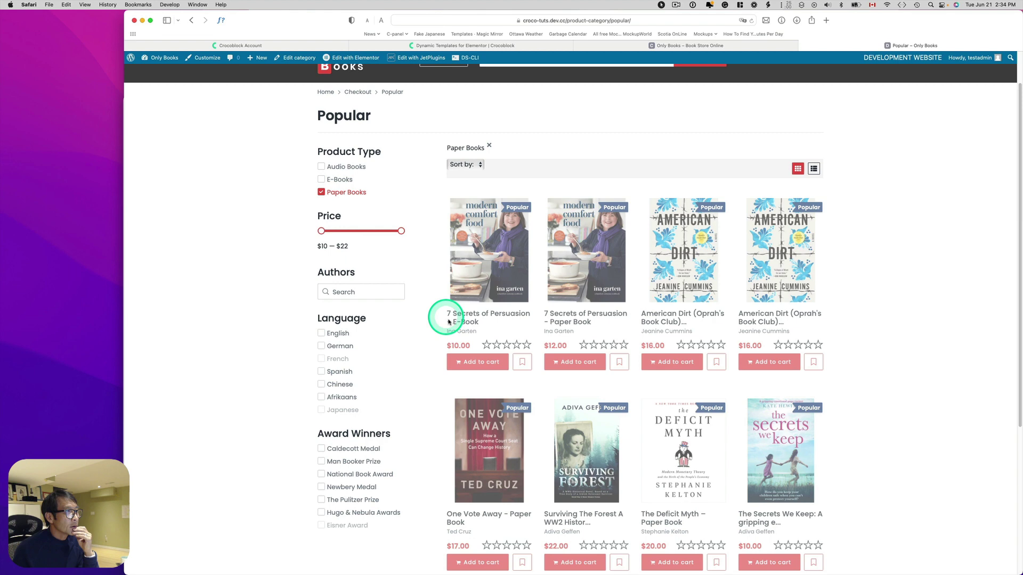
{"action": "left_click", "coordinate": [321, 333]}
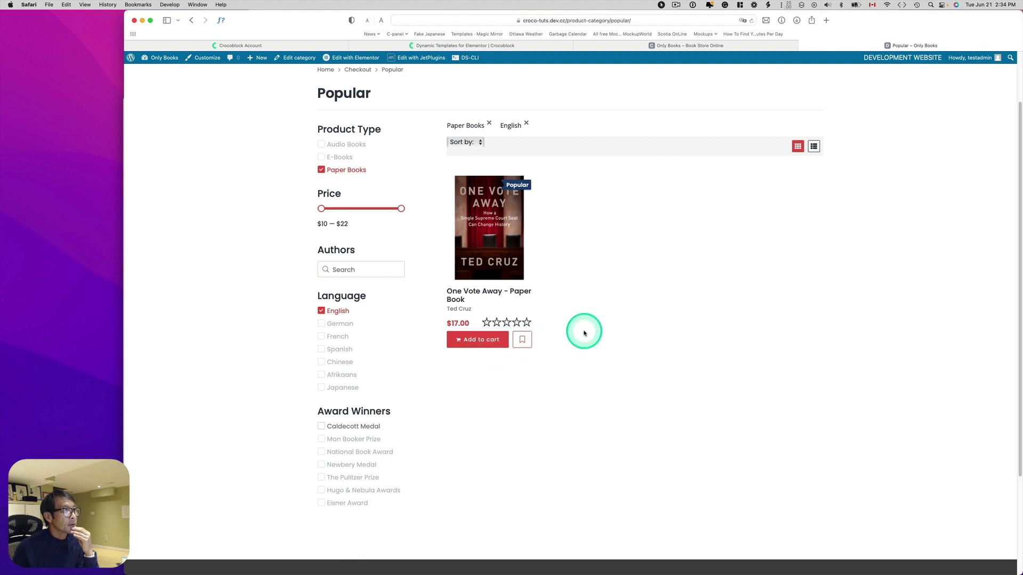
{"action": "scroll", "coordinate": [584, 333], "scroll_direction": "up", "scroll_amount": 3}
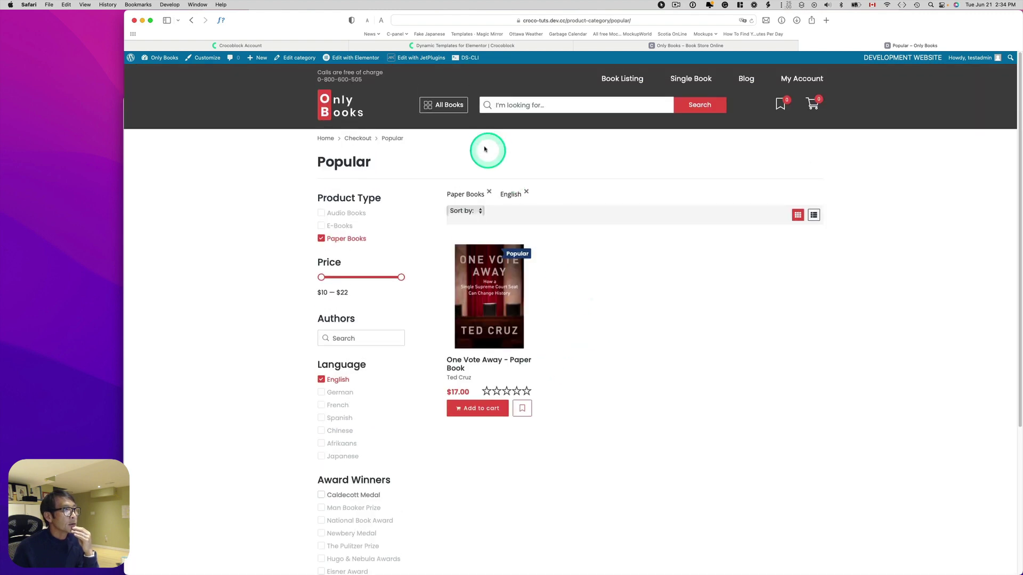
{"action": "left_click", "coordinate": [343, 113]}
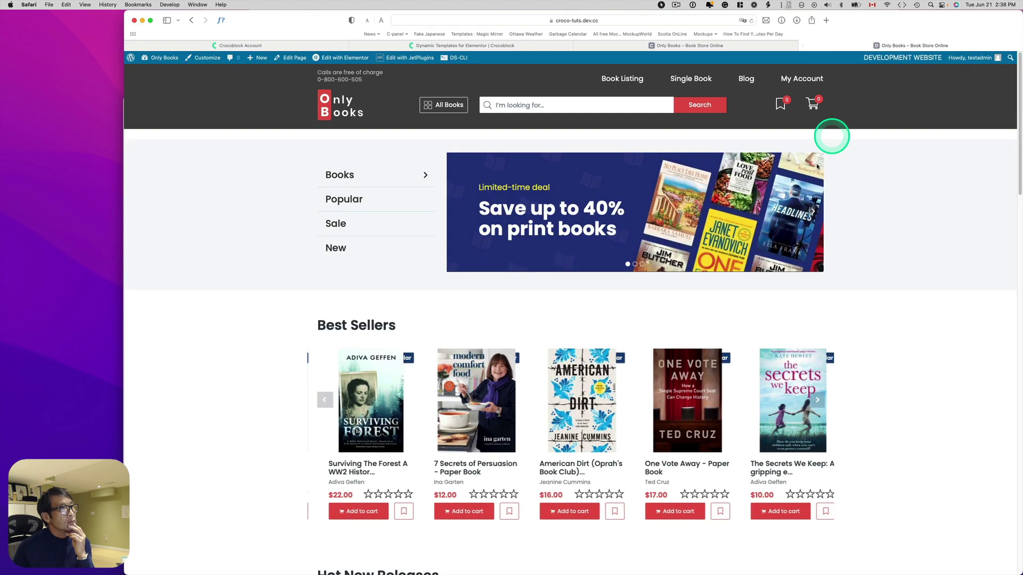
- Open the Blog page in a new tab, browse it, then go to the wp-admin Dashboard
{"action": "right_click", "coordinate": [750, 82]}
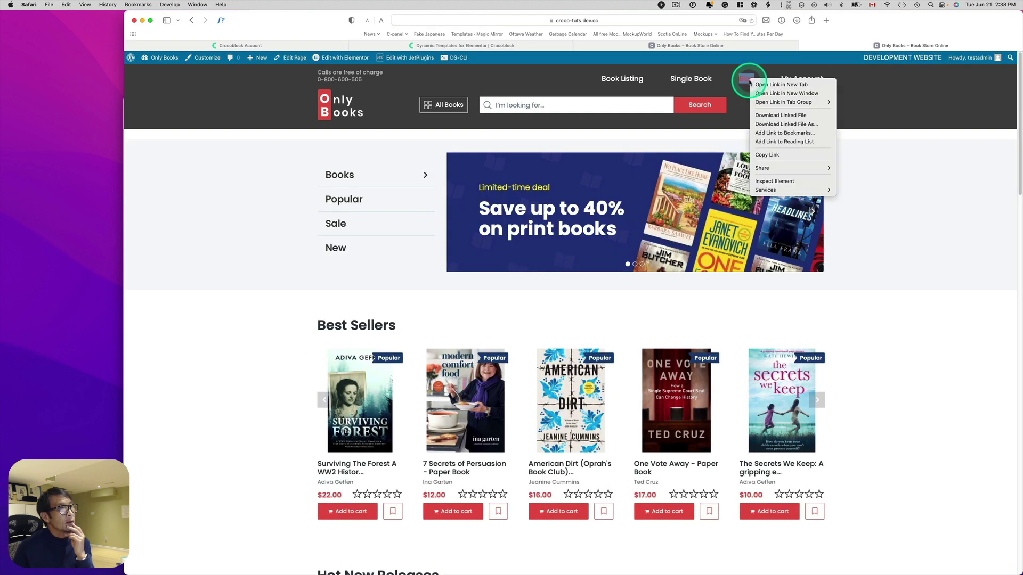
{"action": "left_click", "coordinate": [775, 85]}
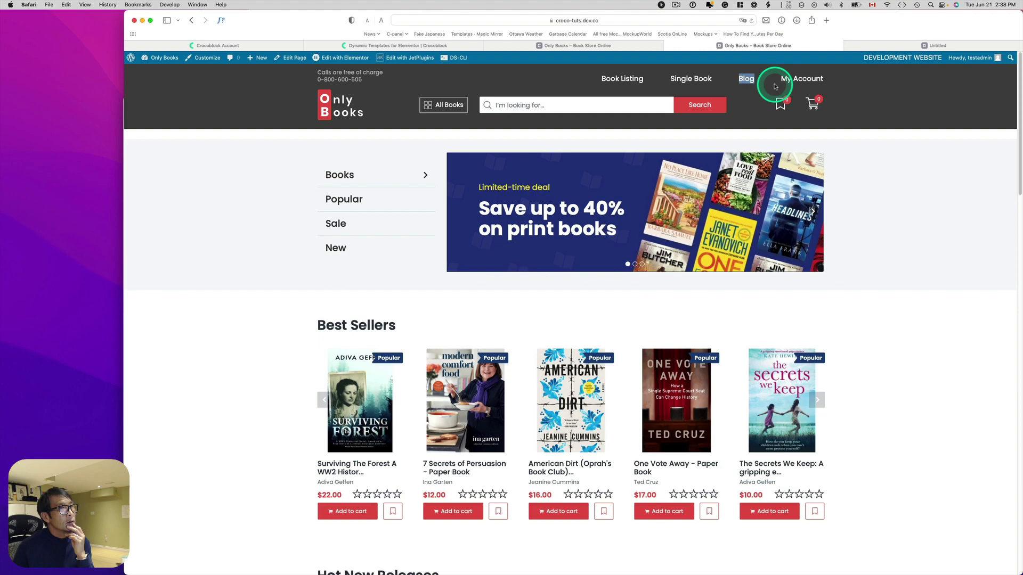
{"action": "left_click", "coordinate": [875, 49]}
{"action": "scroll", "coordinate": [621, 216], "scroll_direction": "down", "scroll_amount": 6}
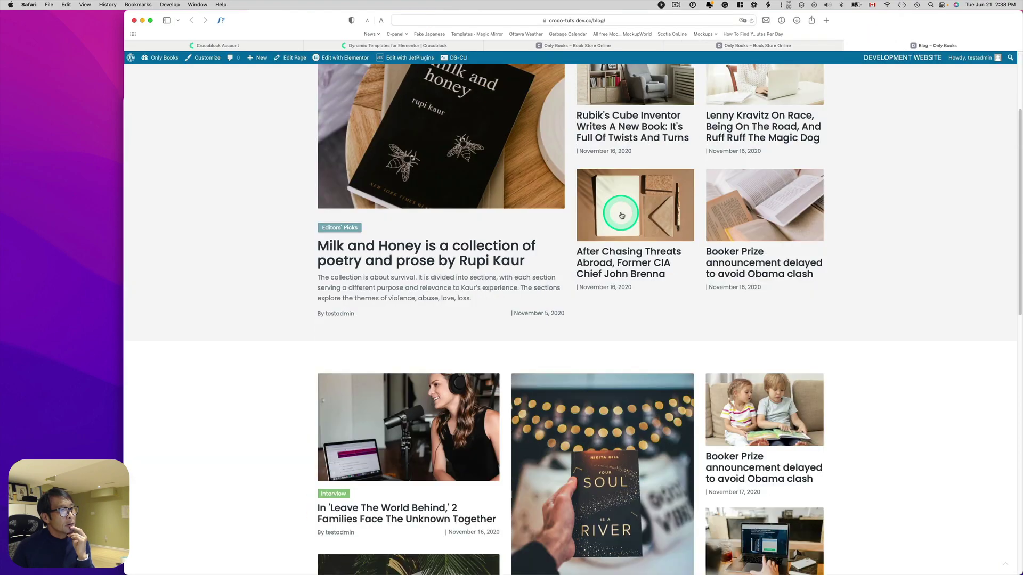
{"action": "scroll", "coordinate": [621, 215], "scroll_direction": "down", "scroll_amount": 10}
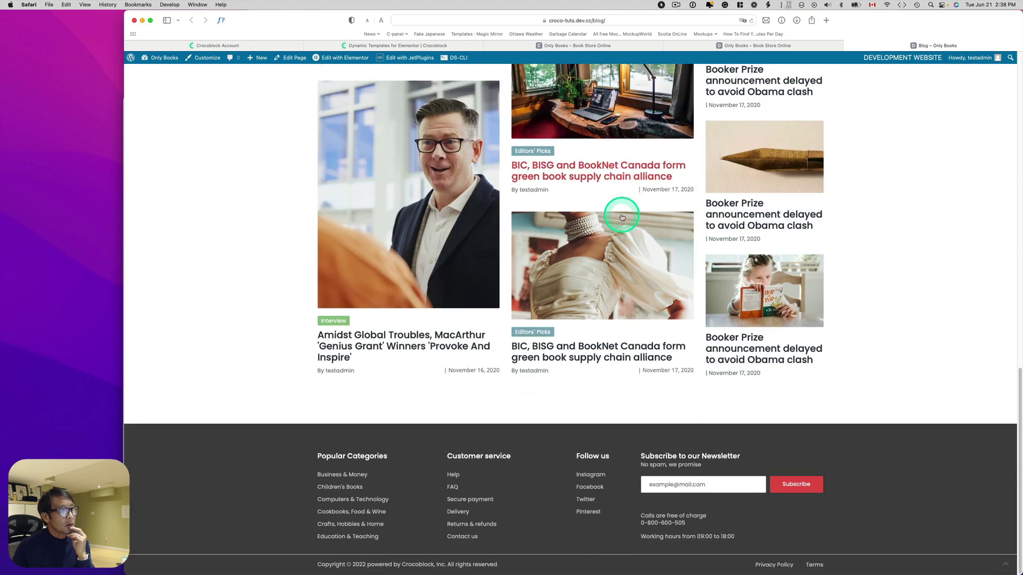
{"action": "scroll", "coordinate": [623, 217], "scroll_direction": "up", "scroll_amount": 8}
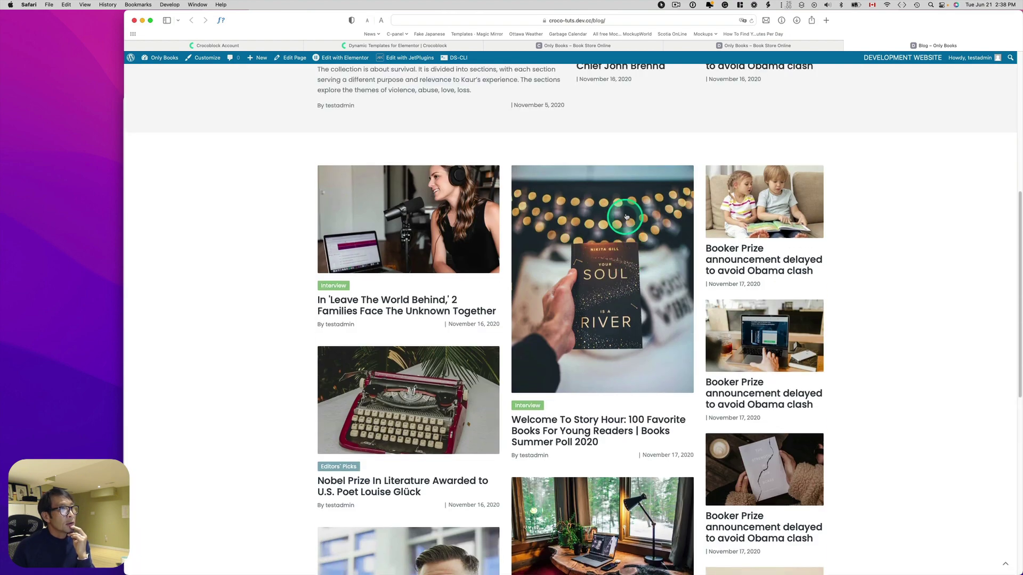
{"action": "left_click", "coordinate": [162, 72]}
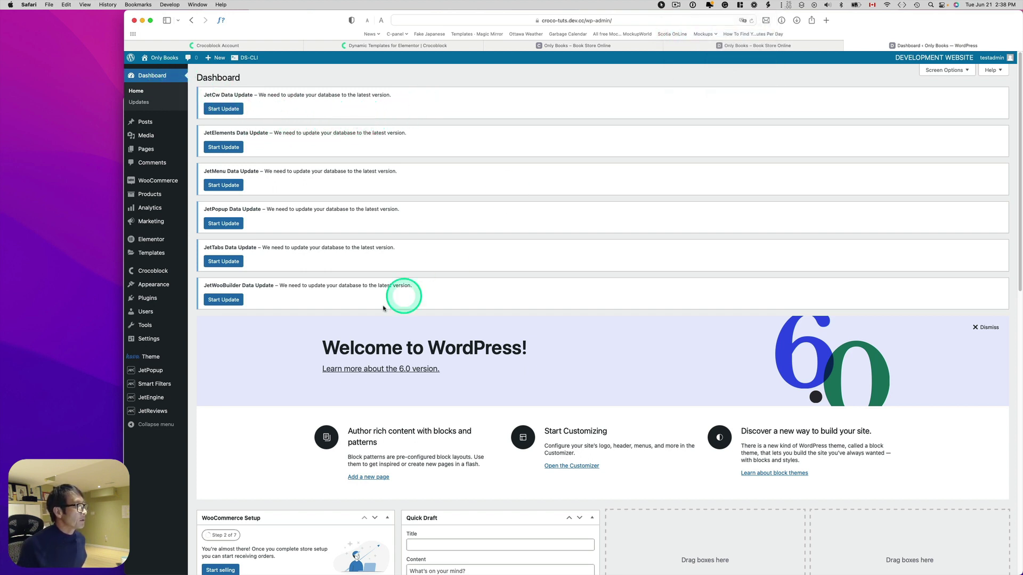
- Browse the 11 imported Pages and the 44 imported Products in the admin lists
{"action": "left_click", "coordinate": [142, 153]}
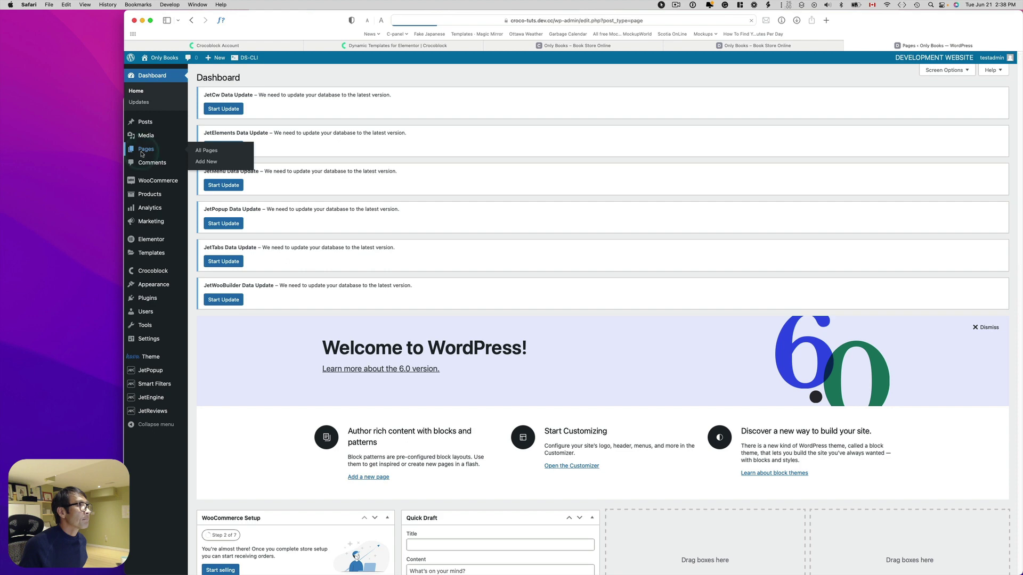
{"action": "scroll", "coordinate": [281, 271], "scroll_direction": "down", "scroll_amount": 4}
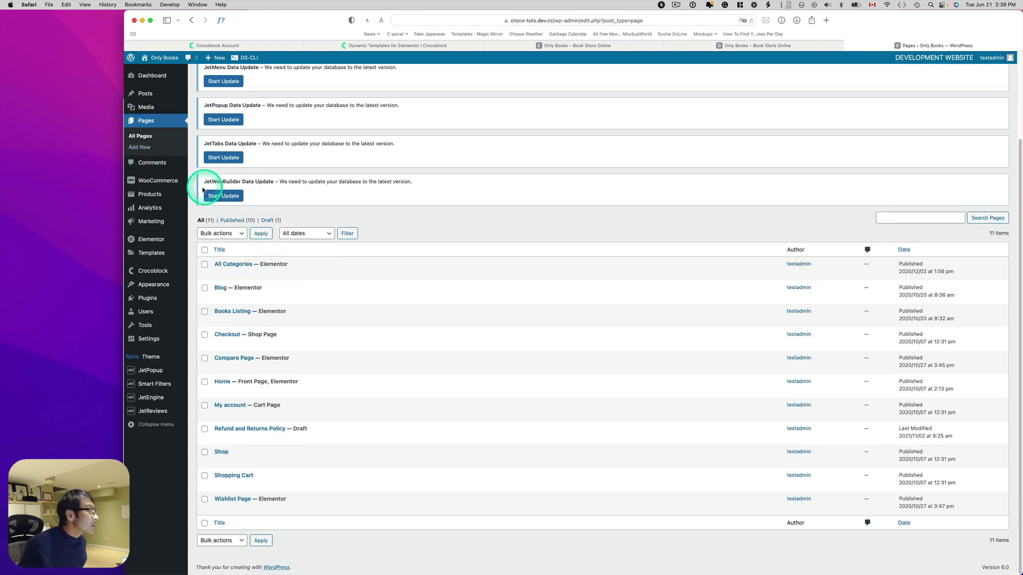
{"action": "left_click", "coordinate": [153, 196]}
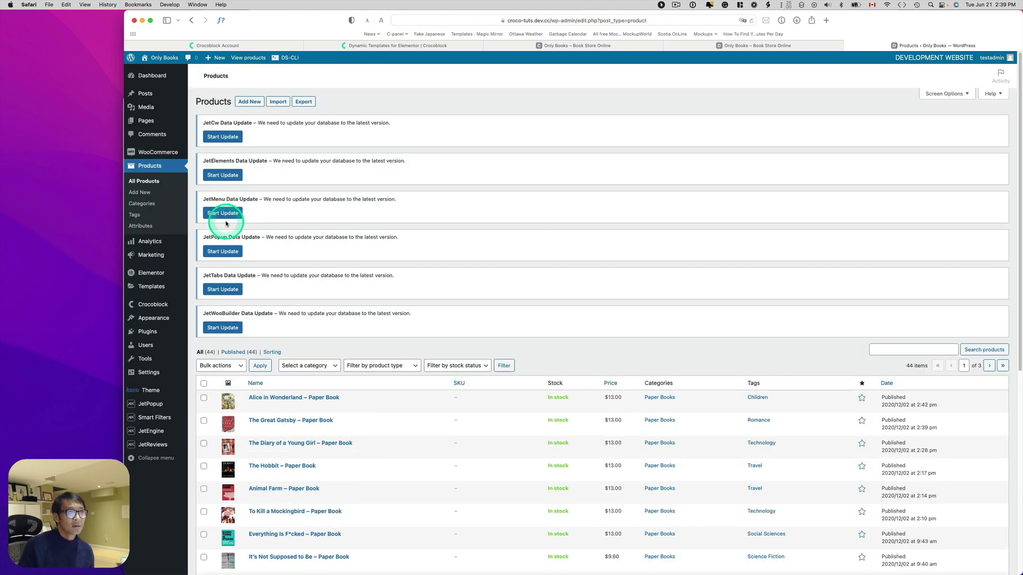
{"action": "scroll", "coordinate": [725, 439], "scroll_direction": "down", "scroll_amount": 10}
{"action": "scroll", "coordinate": [799, 434], "scroll_direction": "up", "scroll_amount": 6}
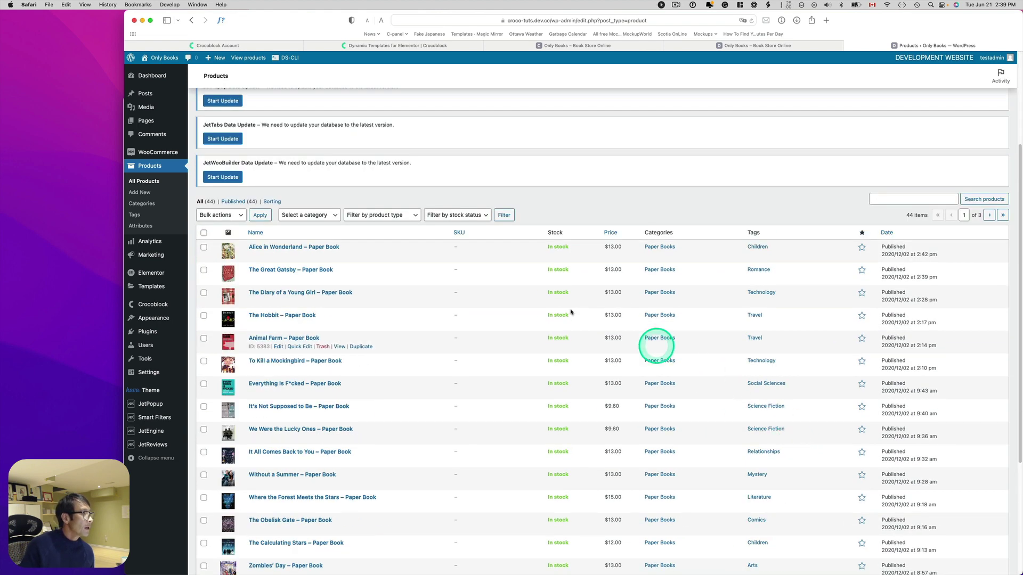
- Open the Posts list and scroll through the 20 imported articles
{"action": "mouse_move", "coordinate": [290, 261]}
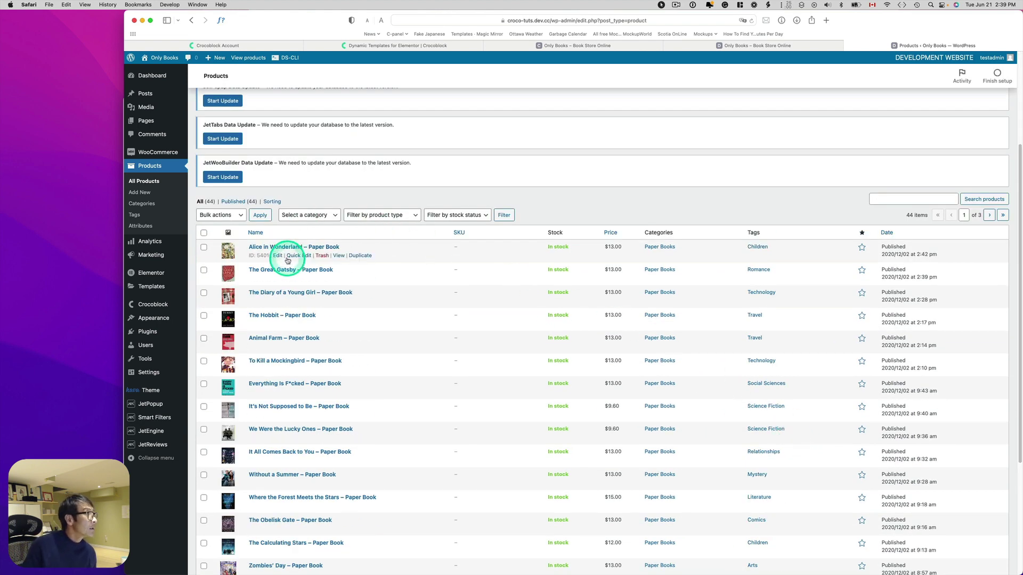
{"action": "left_click", "coordinate": [149, 99]}
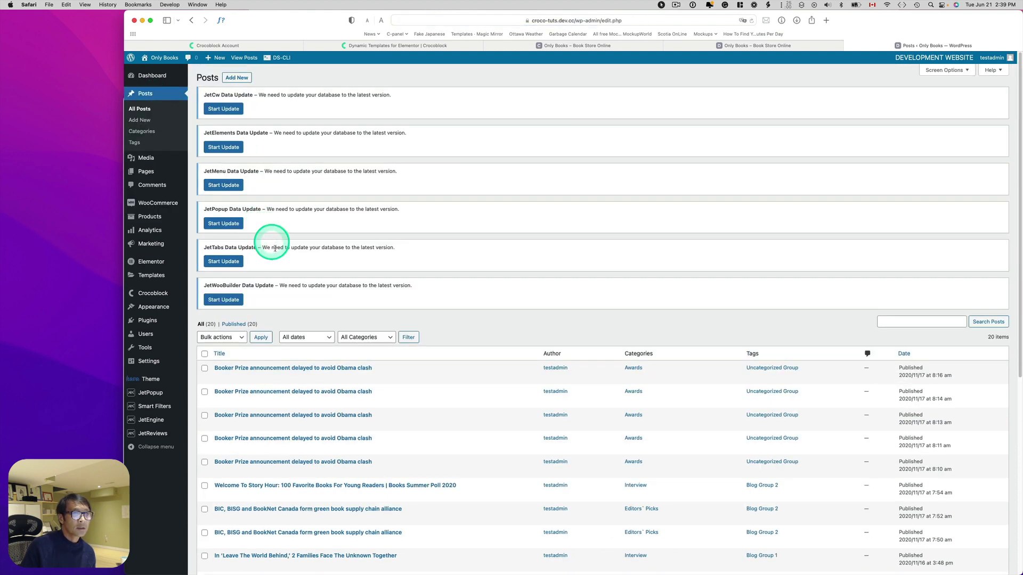
{"action": "scroll", "coordinate": [275, 250], "scroll_direction": "down", "scroll_amount": 3}
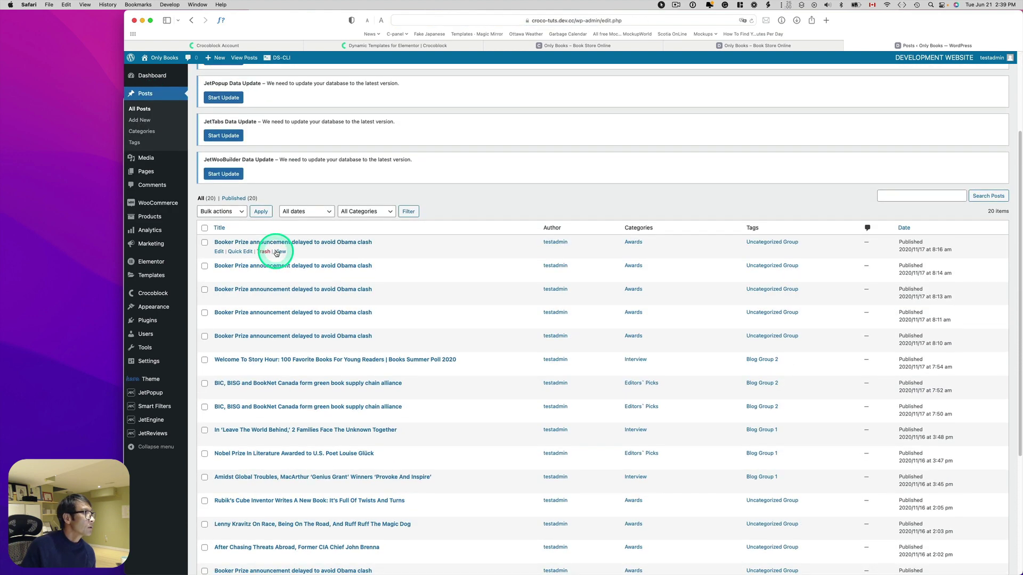
- Scroll through the Media Library grid of imported images, 80 of 184 shown
{"action": "left_click", "coordinate": [155, 161]}
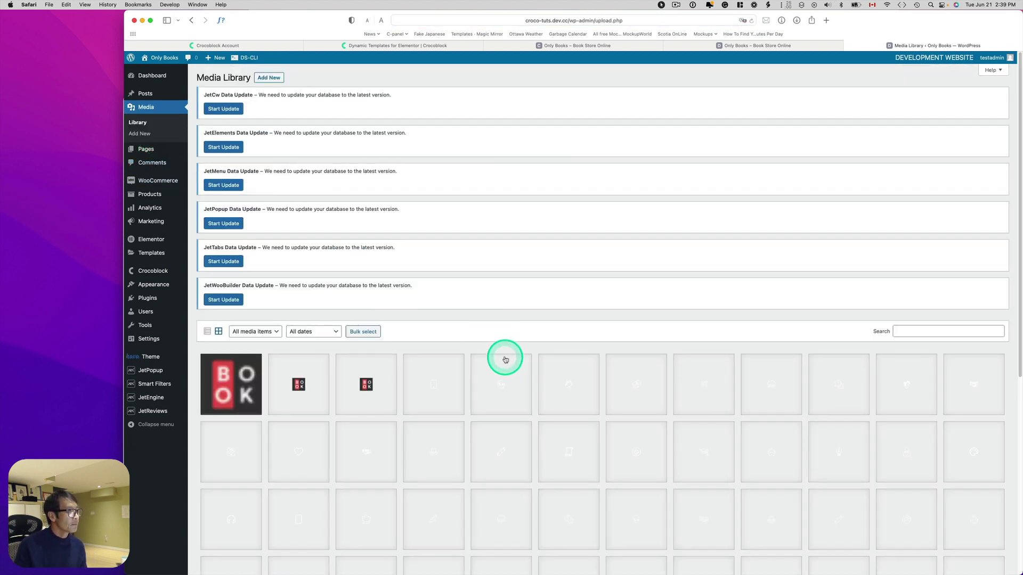
{"action": "scroll", "coordinate": [505, 360], "scroll_direction": "down", "scroll_amount": 5}
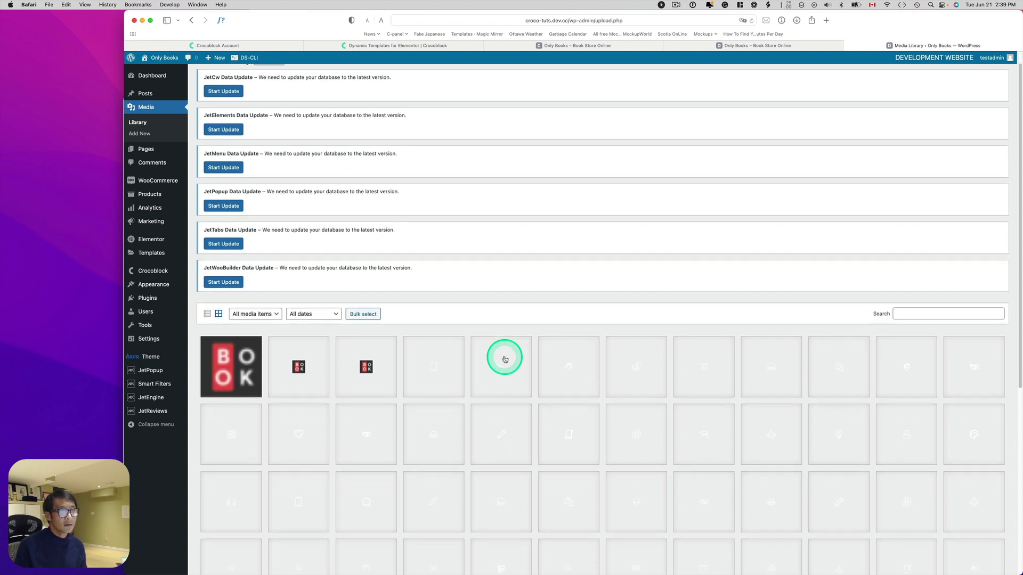
{"action": "scroll", "coordinate": [504, 359], "scroll_direction": "down", "scroll_amount": 4}
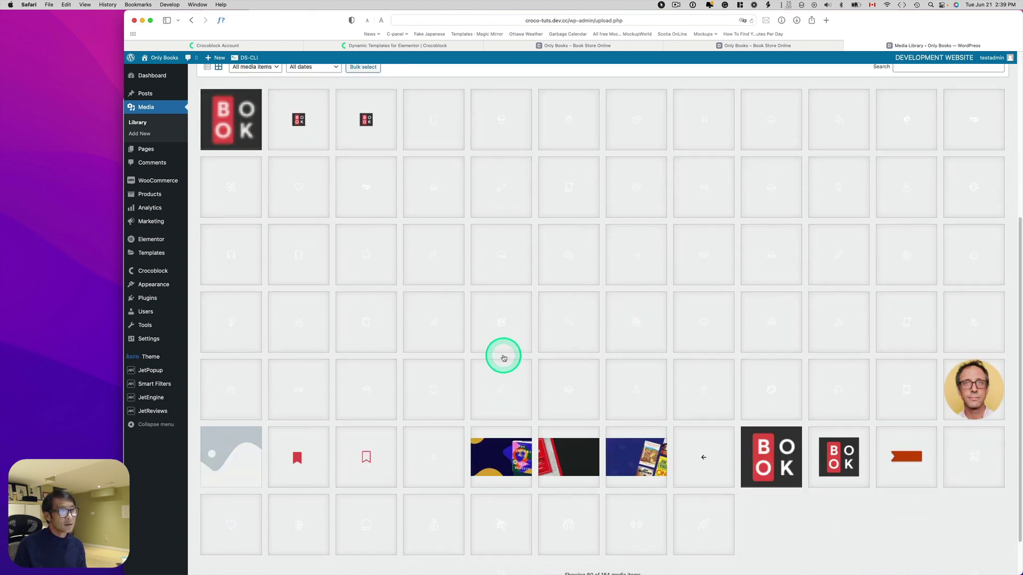
{"action": "scroll", "coordinate": [504, 357], "scroll_direction": "down", "scroll_amount": 2}
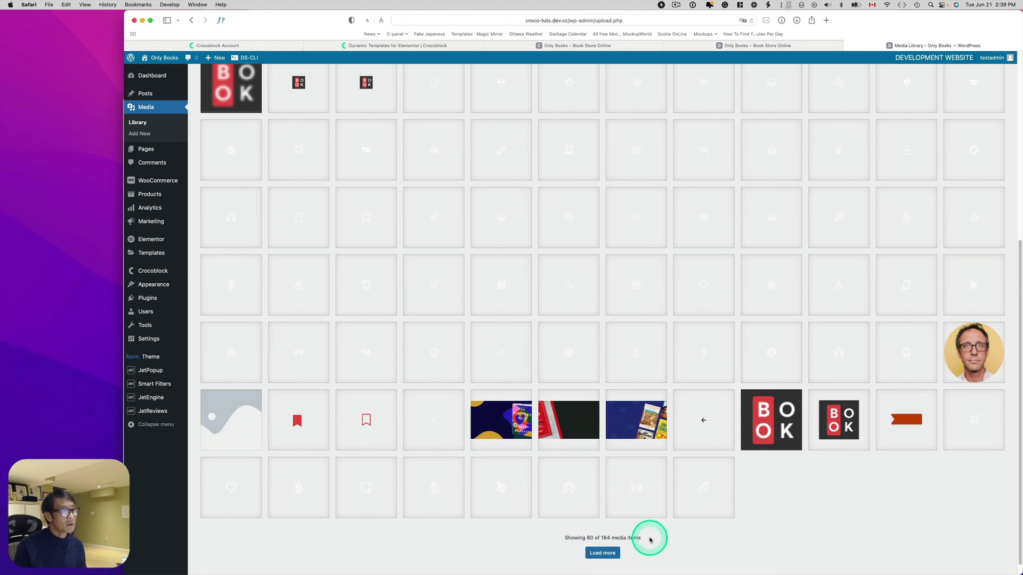
{"action": "scroll", "coordinate": [649, 534], "scroll_direction": "up", "scroll_amount": 2}
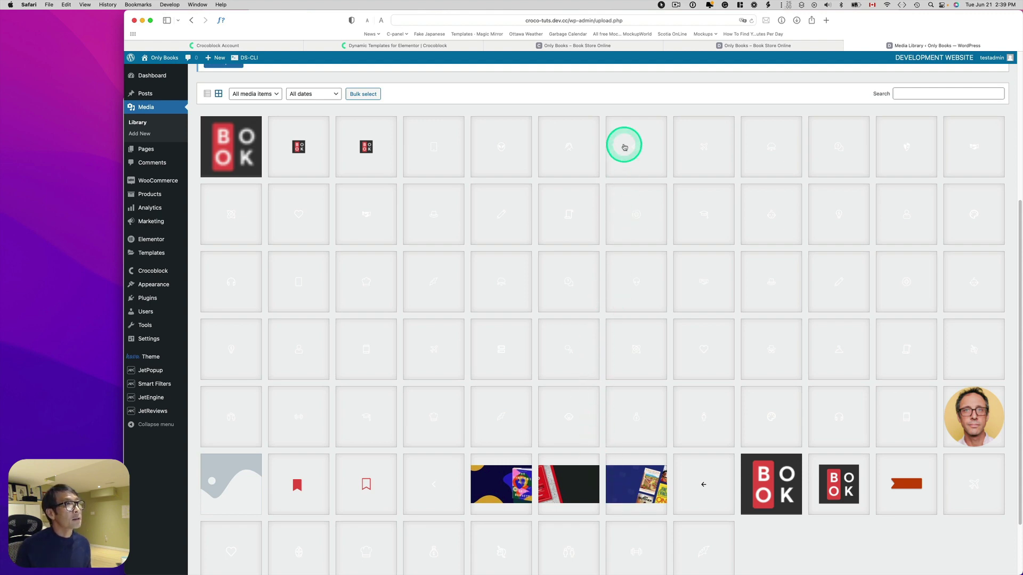
{"action": "left_click", "coordinate": [676, 7]}
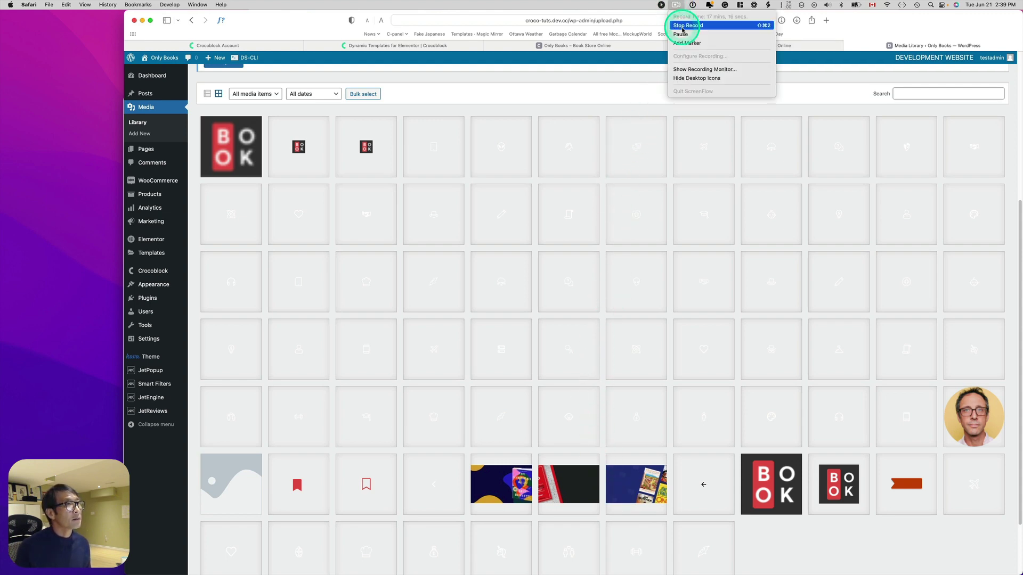
- Check JetEngine's Listings, Meta Boxes and Taxonomies, ending on the empty Query Builder Queries List
{"action": "left_click", "coordinate": [679, 36]}
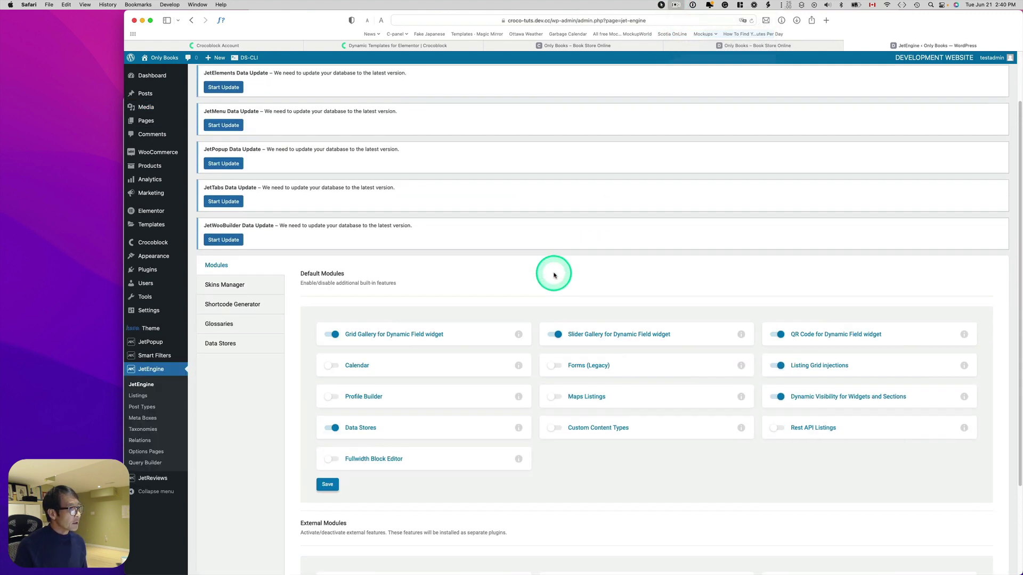
{"action": "scroll", "coordinate": [553, 275], "scroll_direction": "down", "scroll_amount": 2}
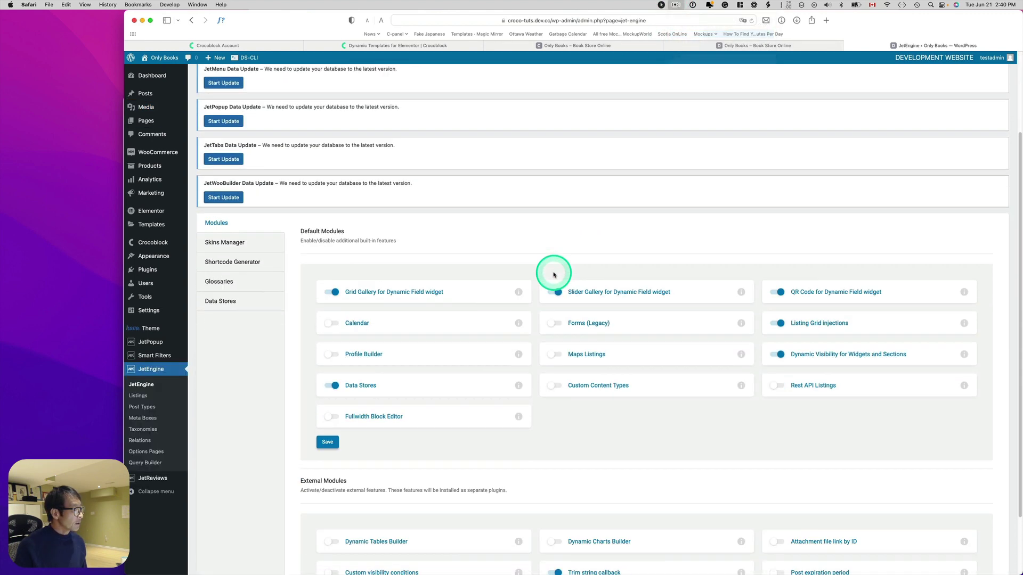
{"action": "left_click", "coordinate": [139, 398]}
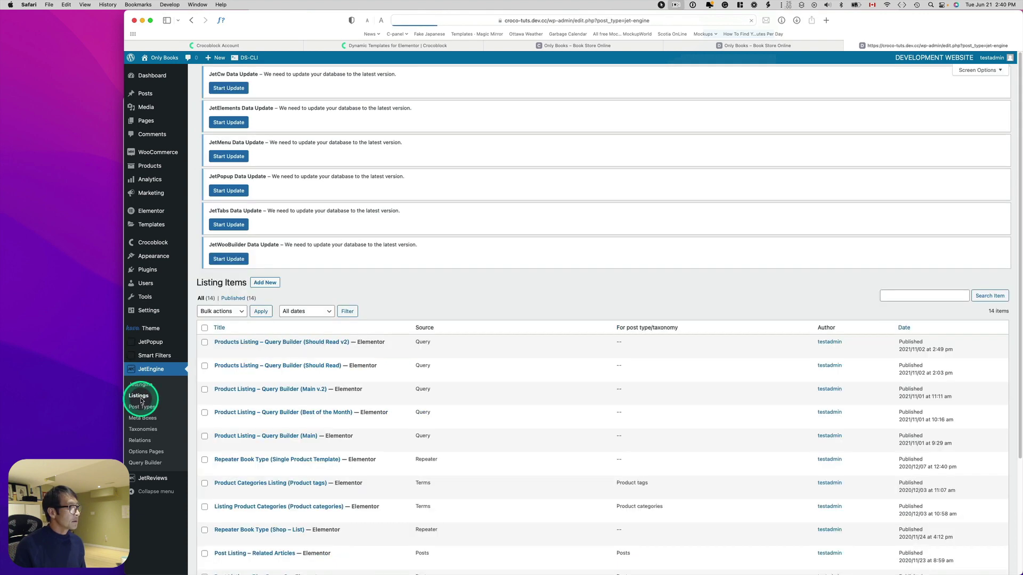
{"action": "scroll", "coordinate": [299, 421], "scroll_direction": "down", "scroll_amount": 4}
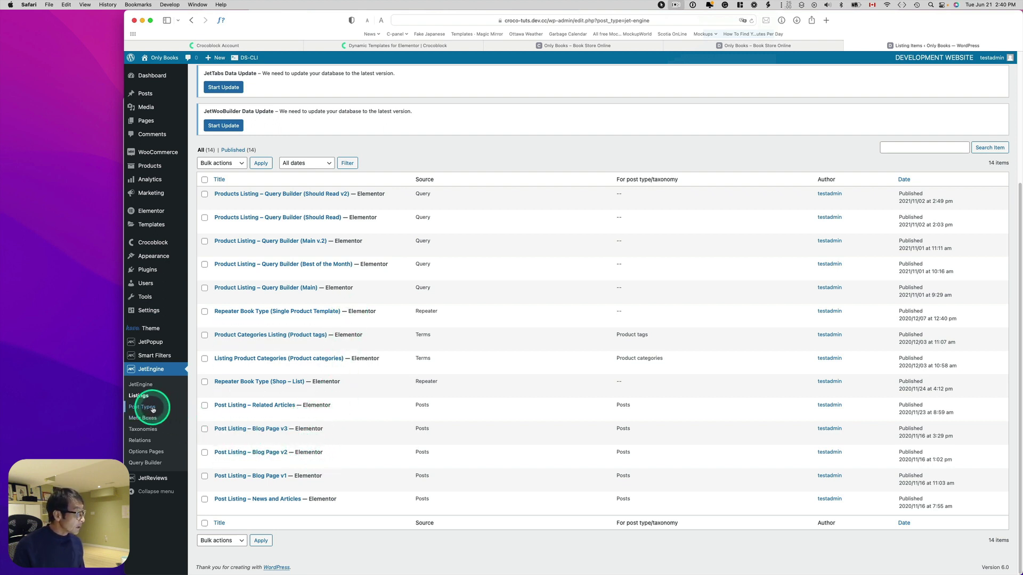
{"action": "left_click", "coordinate": [143, 417]}
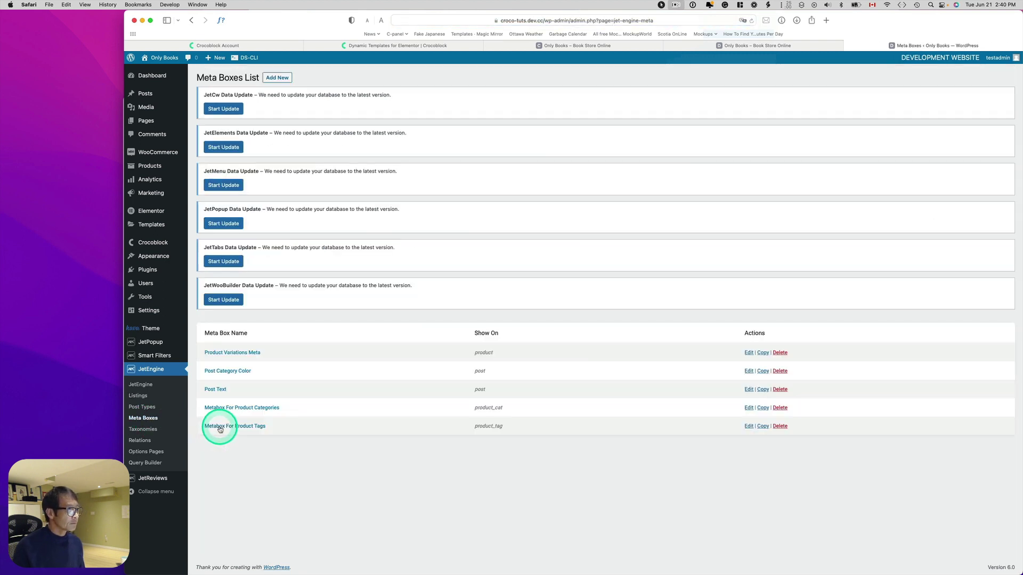
{"action": "left_click", "coordinate": [143, 429]}
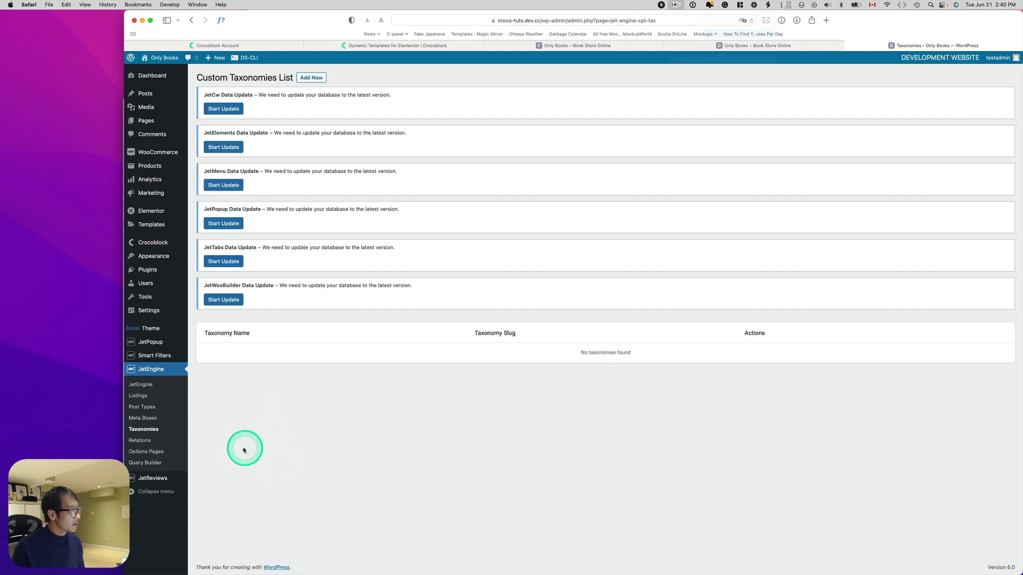
{"action": "left_click", "coordinate": [153, 462]}
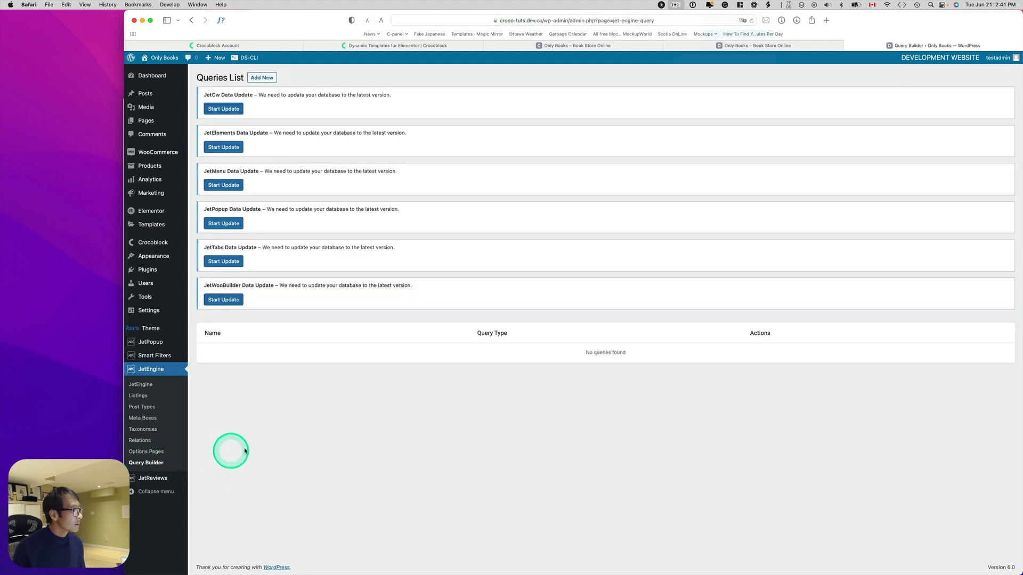
- Return to the Only Books storefront homepage with its banner slider and Best Sellers carousel
{"action": "scroll", "coordinate": [371, 426], "scroll_direction": "down", "scroll_amount": 1}
{"action": "scroll", "coordinate": [371, 426], "scroll_direction": "down", "scroll_amount": 5}
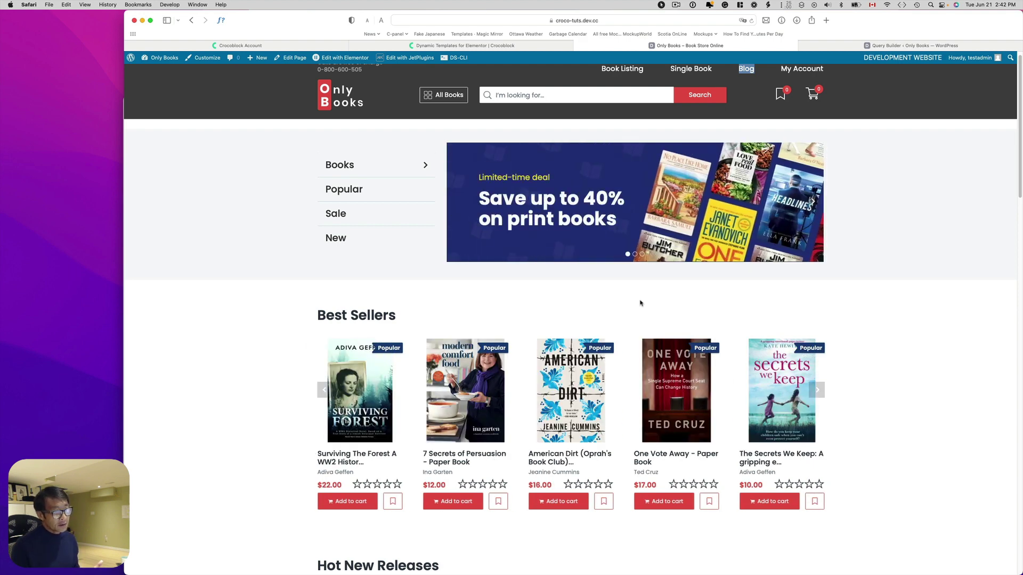
{"action": "left_click", "coordinate": [612, 304]}
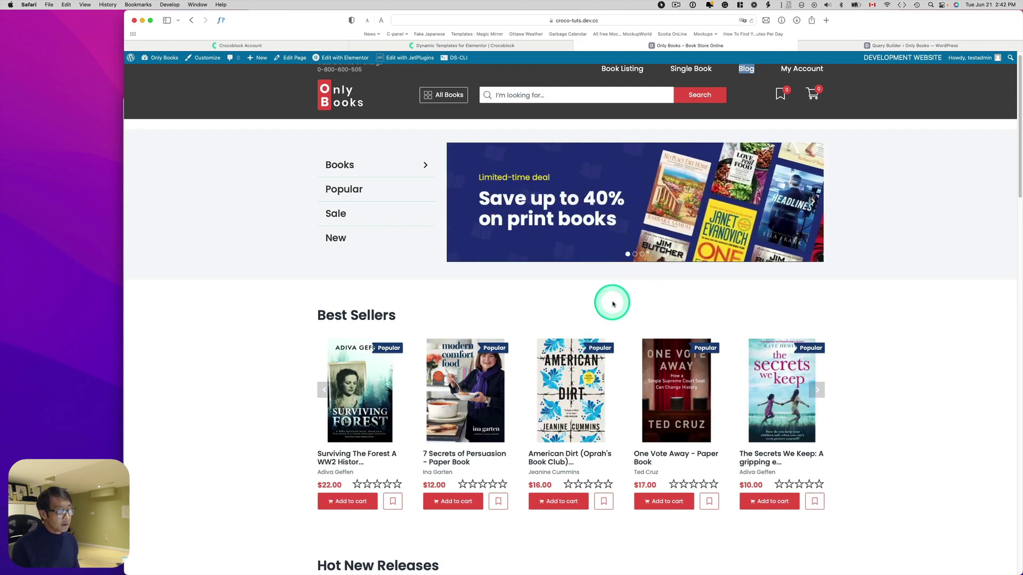